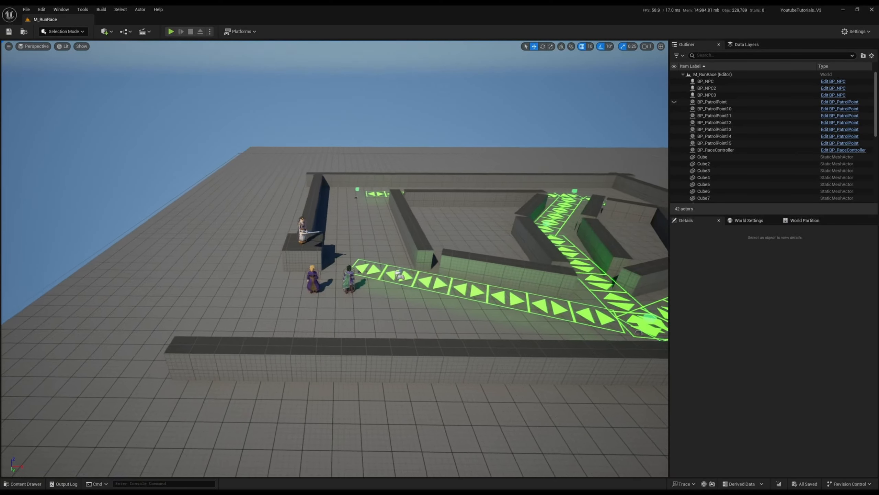
Examine the race course, its patrol route and the waiting NPCs, selecting the flag-holding NPC on the platform
right_drag(335, 258, 464, 256)
right_drag(335, 259, 187, 259)
right_drag(236, 294, 274, 341)
right_drag(400, 266, 589, 265)
click(321, 279)
scroll(440, 257, up, 2)
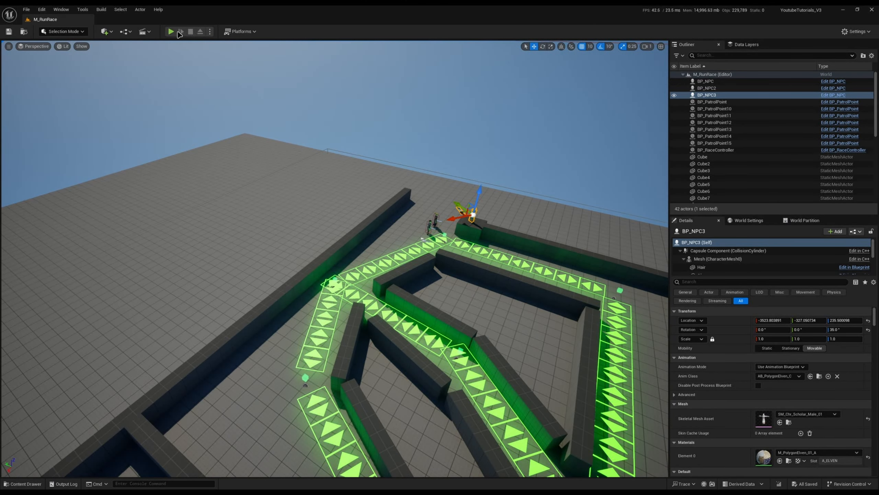
Play the level in the editor, run the character around the walled track toward the NPCs, and end the play session
click(170, 32)
key(w)
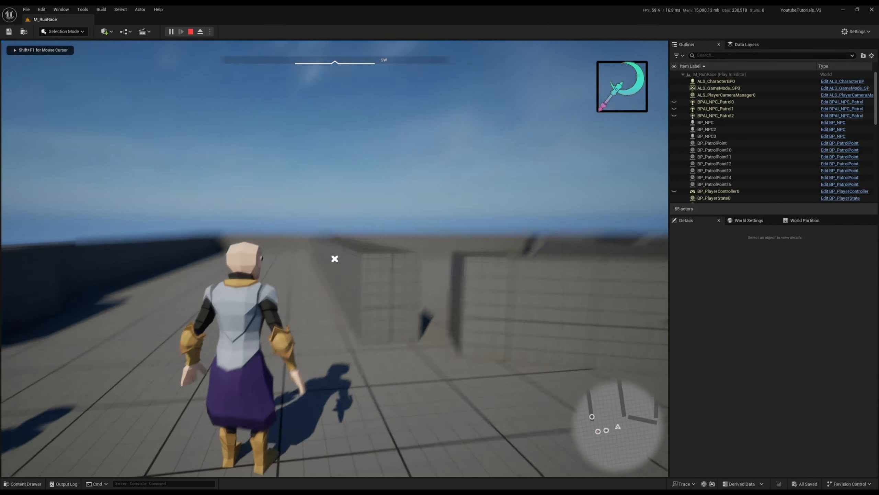
key(space)
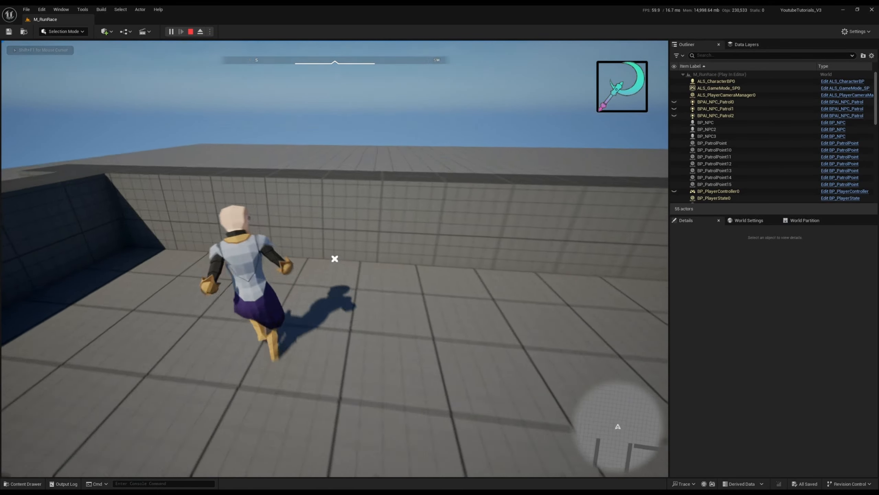
key(w)
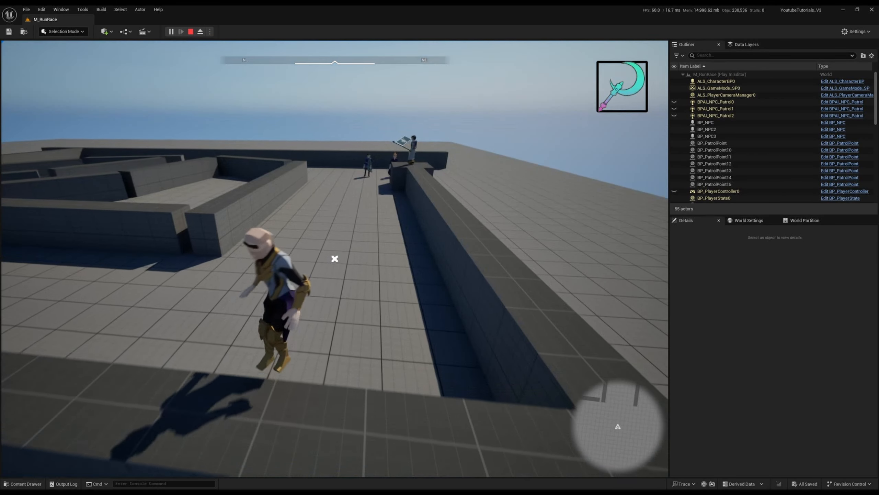
key(w)
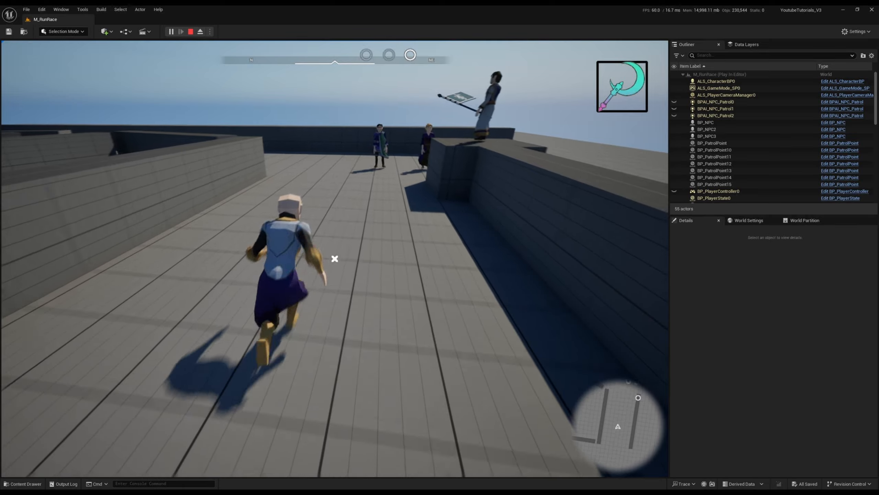
key(Escape)
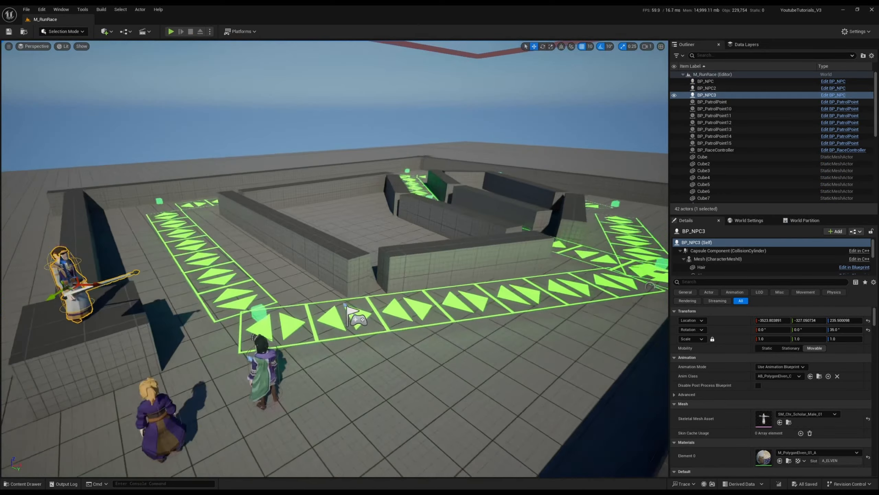
Locate the blueprint of the blonde NPC in the project content and open BP_NPC for editing
right_drag(335, 258, 471, 259)
right_drag(404, 262, 339, 272)
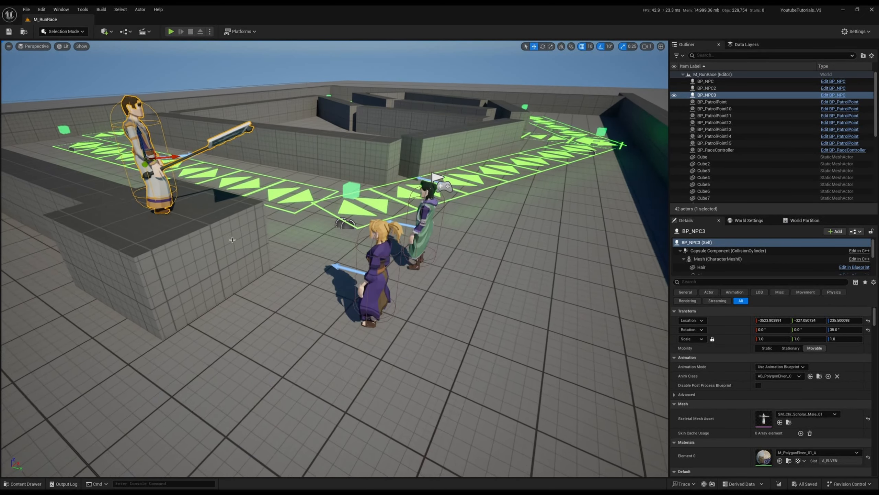
click(402, 262)
key(ctrl+b)
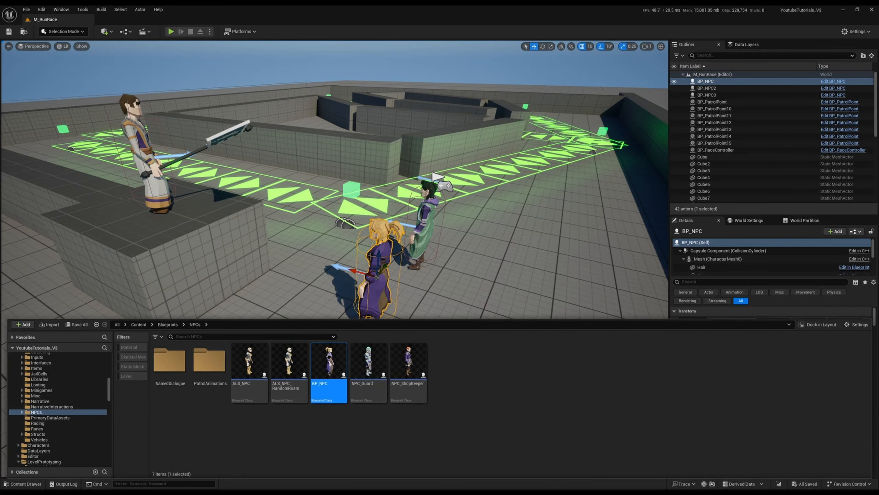
double_click(329, 356)
Look up the max walk speed settings of BP_NPC's Character Movement component, then clear the property search
scroll(83, 123, down, 2)
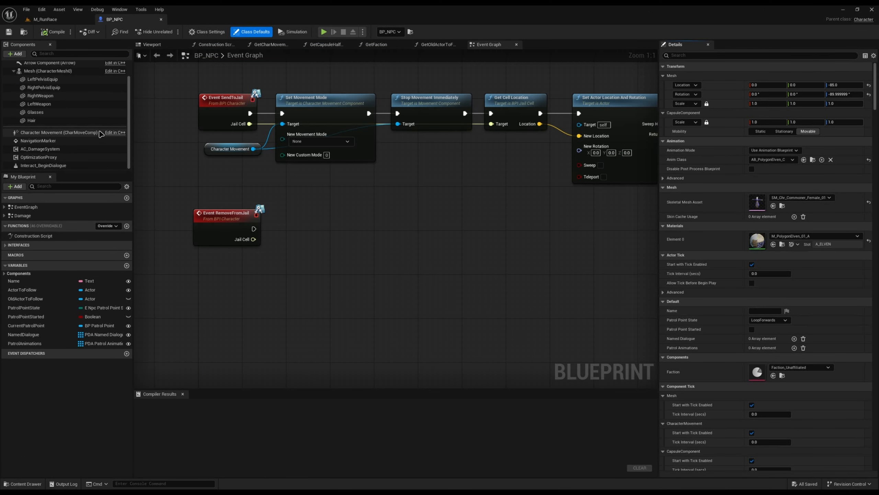
click(92, 132)
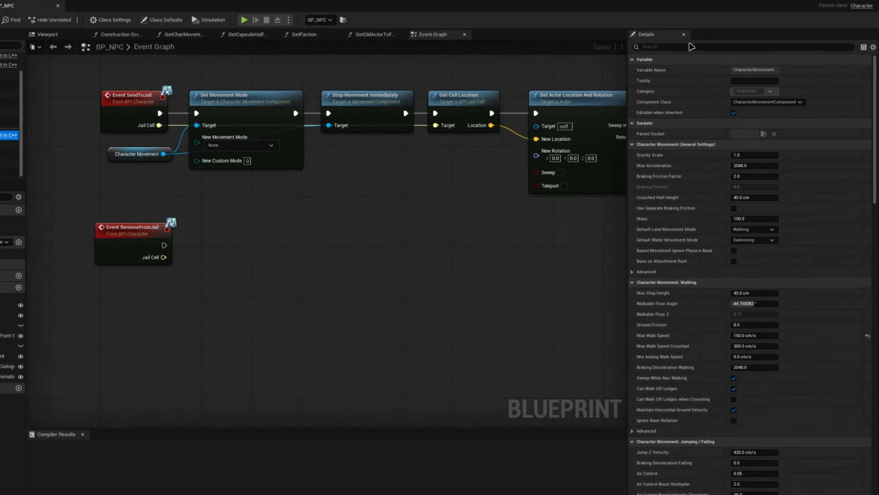
click(717, 66)
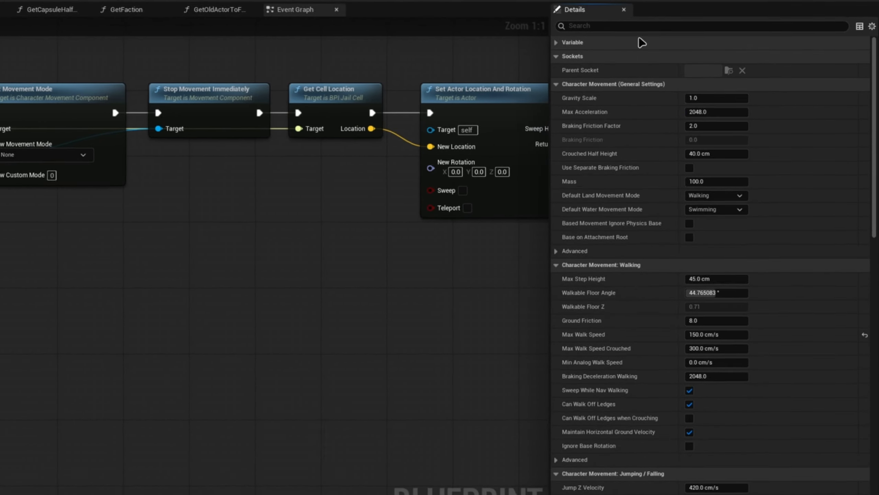
text(max walk)
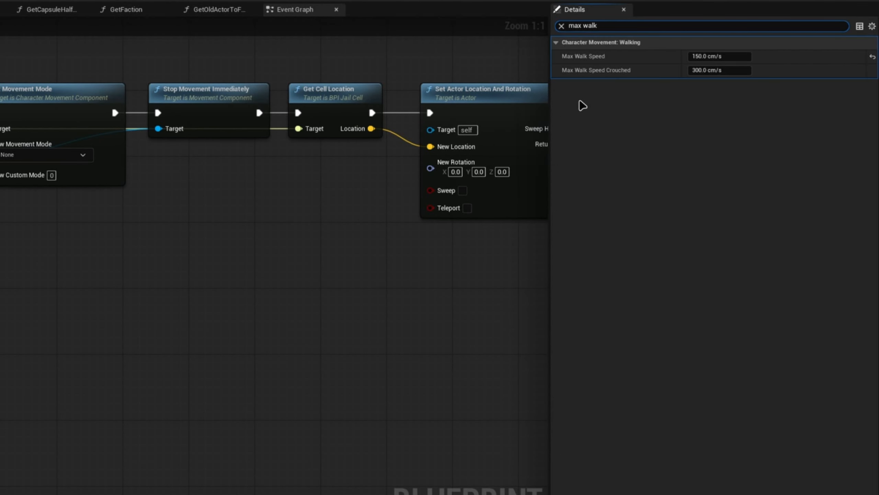
click(561, 26)
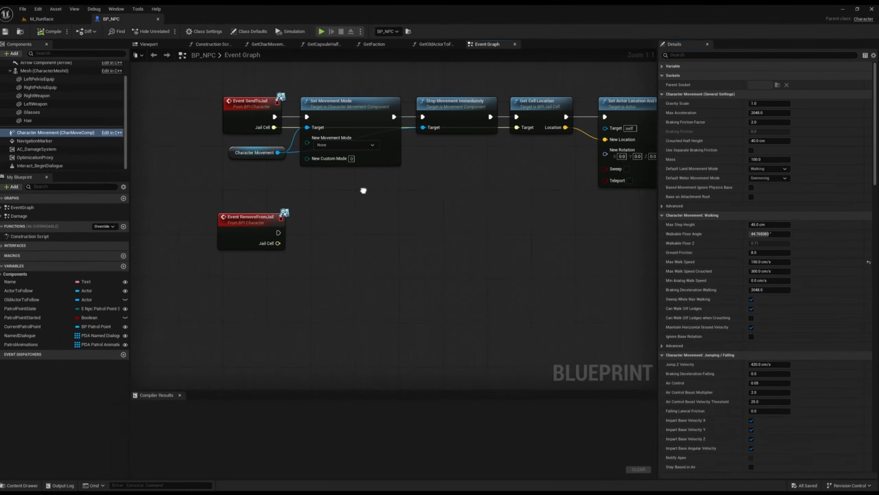
Return to the M_RunRace level and examine the NPCs standing at the start of the race route
click(45, 19)
right_drag(265, 205, 419, 208)
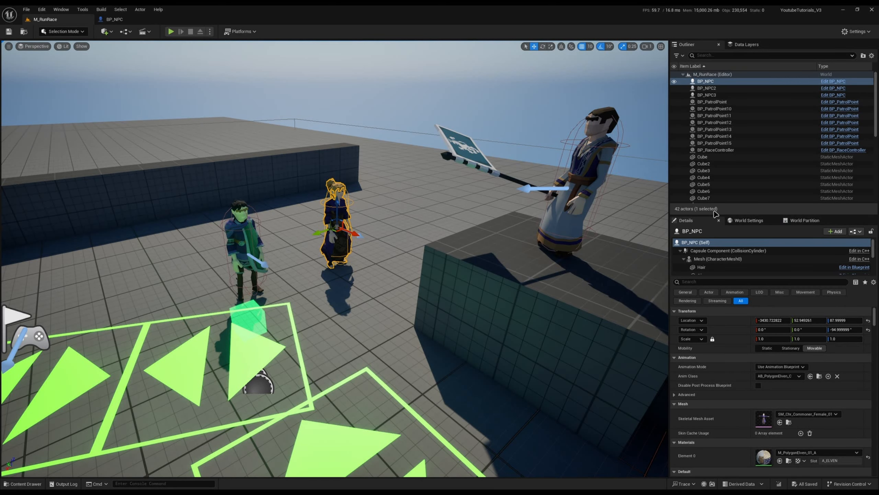
right_drag(413, 211, 413, 211)
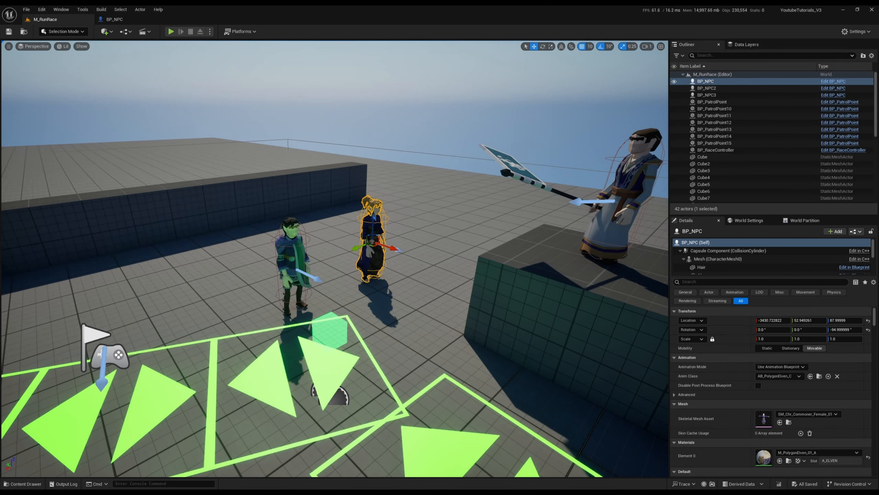
mouse_move(413, 211)
right_down()
mouse_move(424, 208)
mouse_move(403, 216)
right_up()
scroll(421, 209, down, 1)
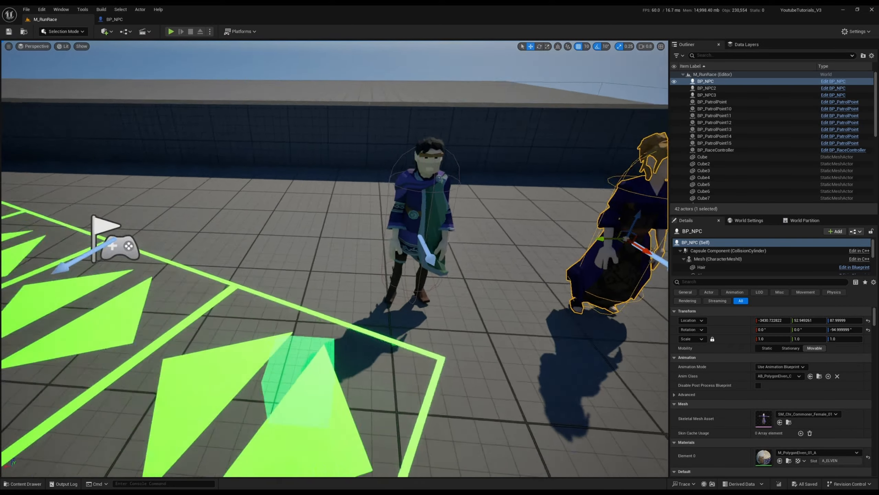
mouse_move(389, 332)
right_down()
mouse_move(388, 343)
mouse_move(390, 333)
right_up()
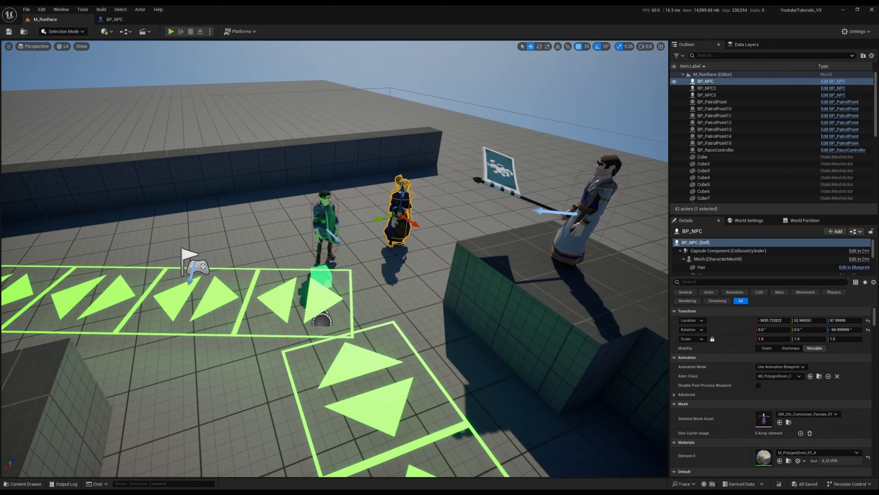
key(w)
right_drag(335, 258, 305, 213)
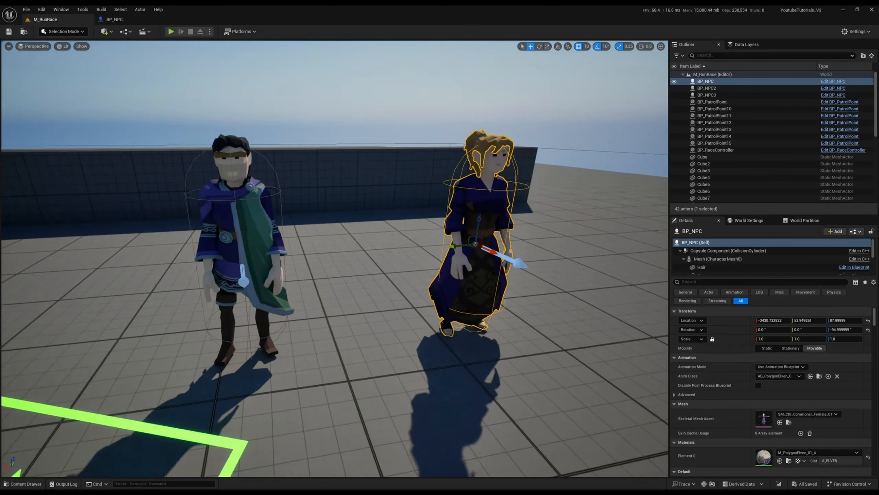
key(s)
mouse_move(403, 245)
right_down()
mouse_move(395, 244)
mouse_move(402, 245)
right_up()
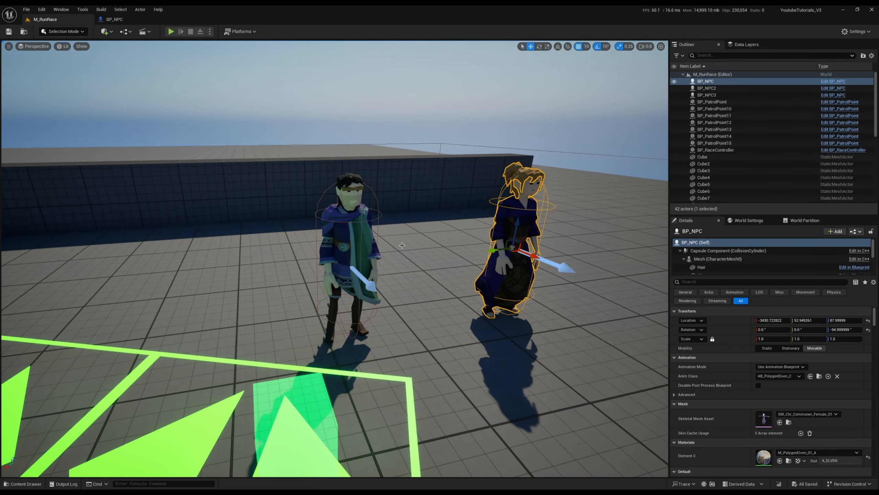
key(Escape)
key(s)
right_drag(484, 241, 507, 236)
key(w)
key(s)
key(w)
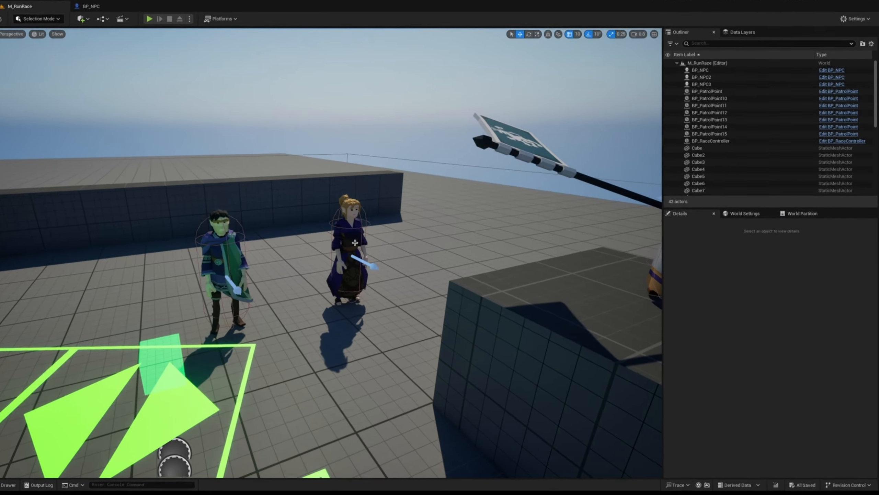
Add a Named Dialogue entry to the blonde NPC to view its available data assets, and remove the entry again
click(364, 254)
scroll(592, 306, down, 10)
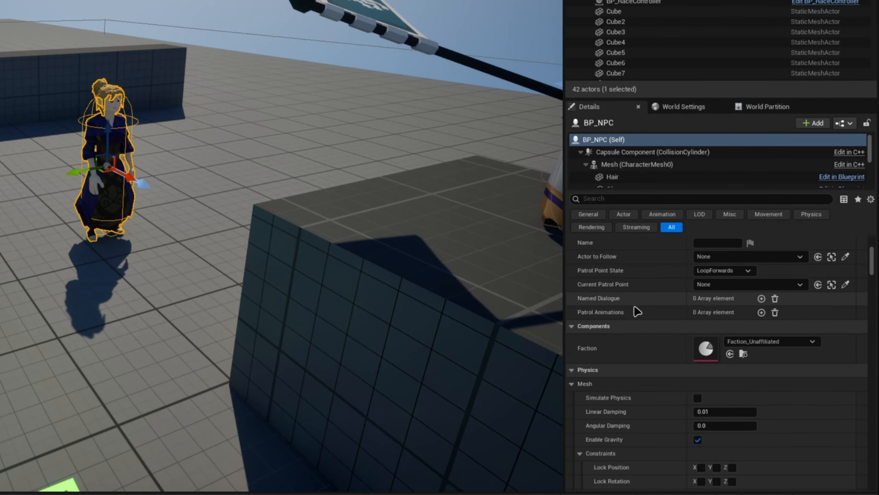
click(761, 347)
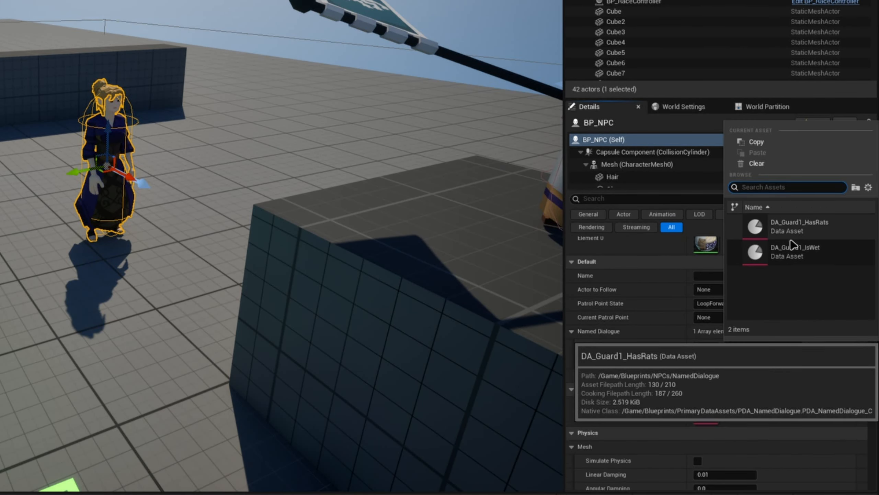
click(659, 358)
click(776, 331)
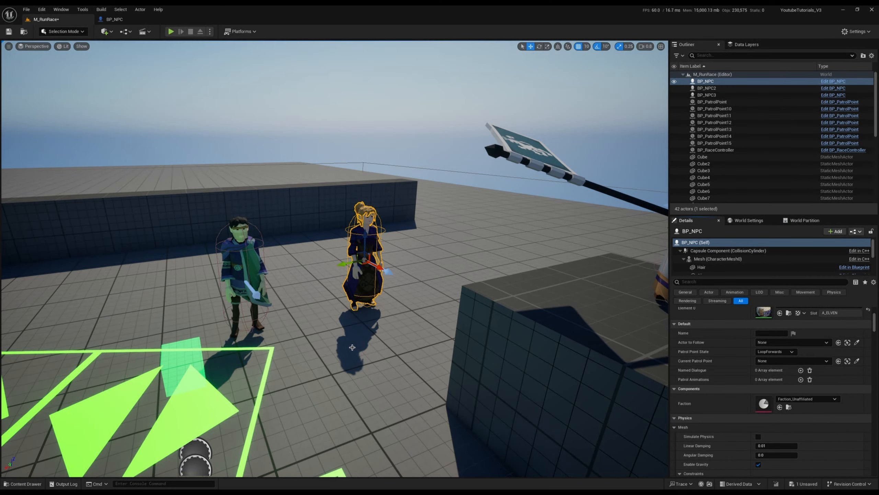
key(s)
mouse_move(211, 253)
right_down()
mouse_move(194, 260)
mouse_move(216, 250)
right_up()
key(Escape)
key(w)
key(s)
right_drag(541, 254, 539, 254)
key(w)
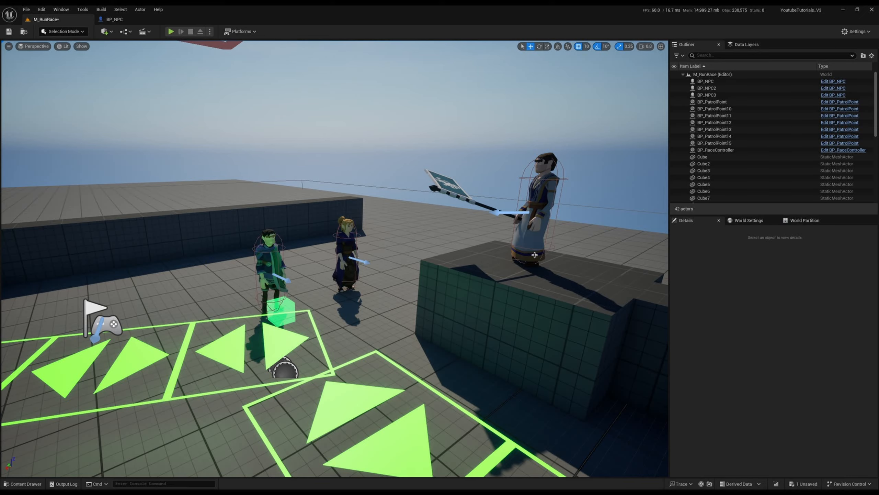
key(w)
mouse_move(334, 258)
right_down()
mouse_move(309, 255)
mouse_move(331, 256)
right_up()
key(s)
key(w)
key(d)
key(s)
right_drag(412, 246, 401, 247)
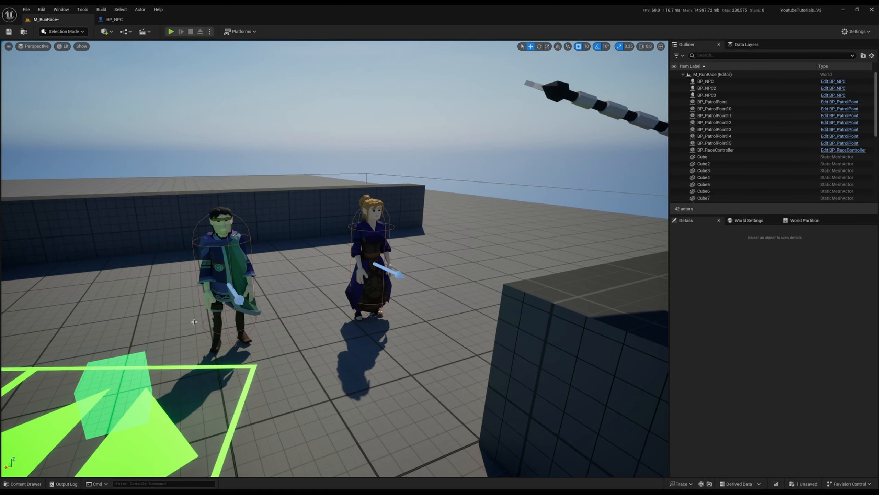
key(s)
mouse_move(194, 322)
right_down()
mouse_move(221, 322)
mouse_move(191, 322)
right_up()
key(w)
key(s)
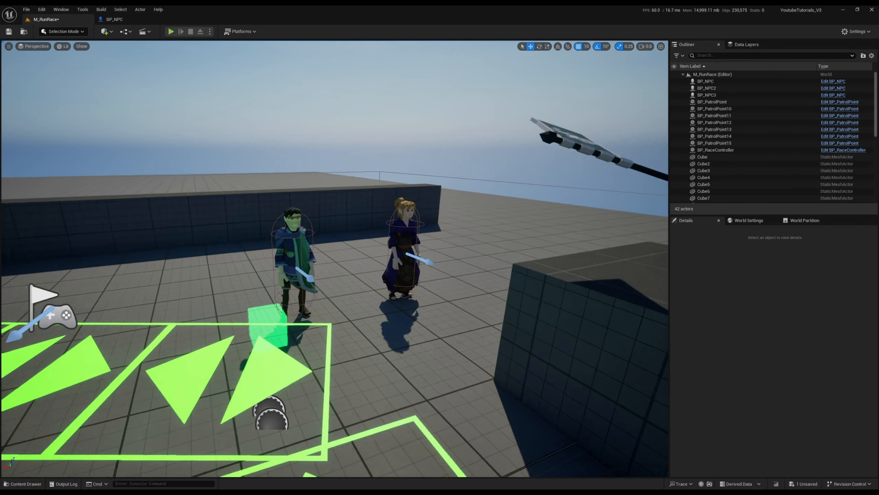
right_drag(250, 252, 250, 253)
key(s)
Create a folder named Stats inside the Blueprints/DataAssets content folder
key(ctrl+space)
scroll(69, 388, up, 10)
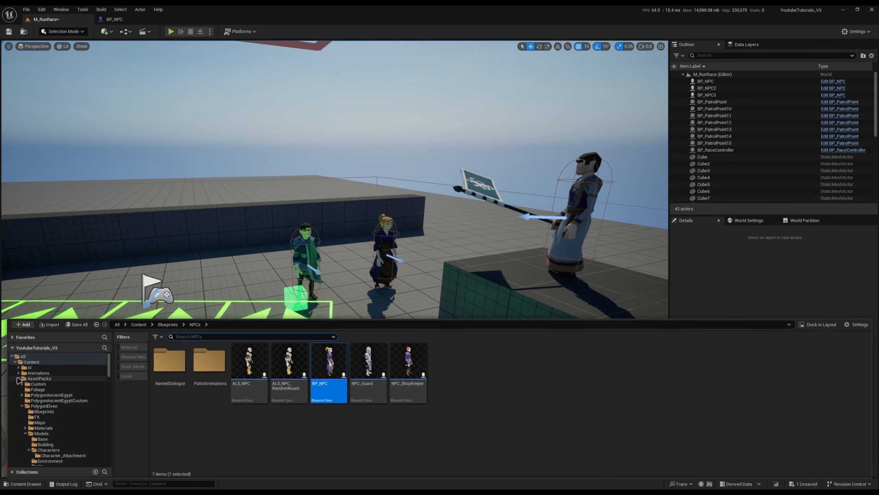
click(18, 378)
click(18, 378)
click(68, 389)
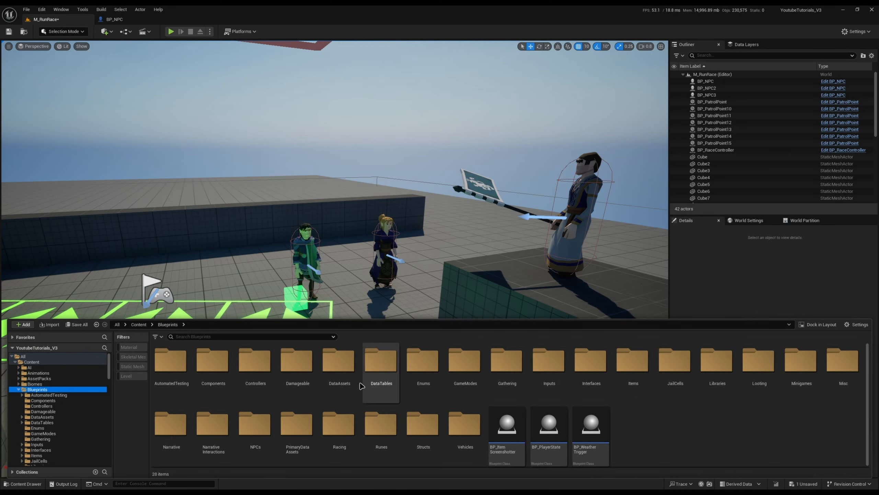
double_click(346, 369)
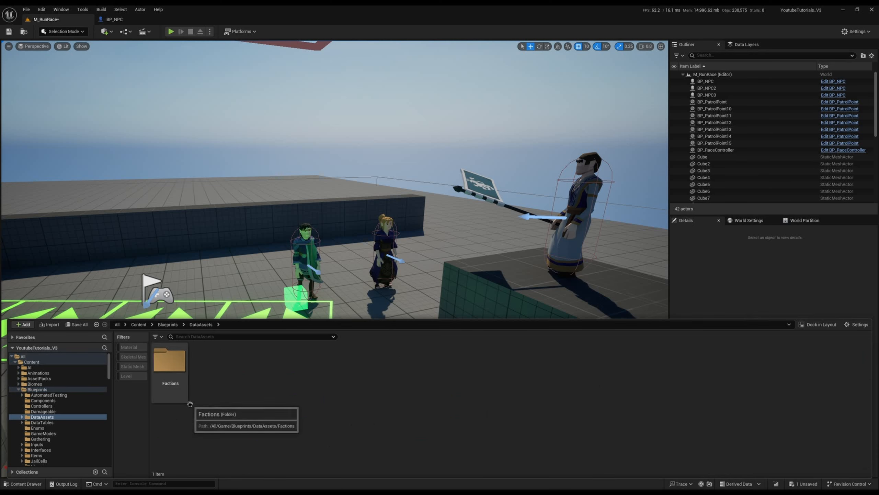
right_click(206, 359)
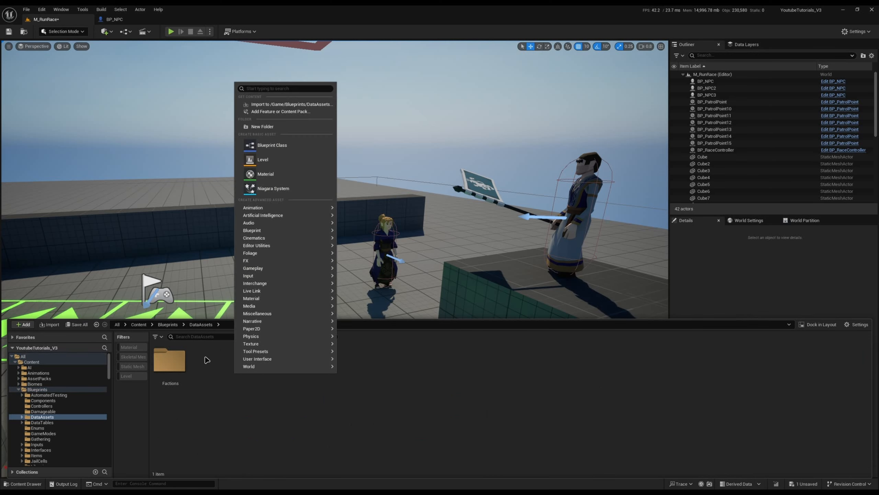
click(262, 127)
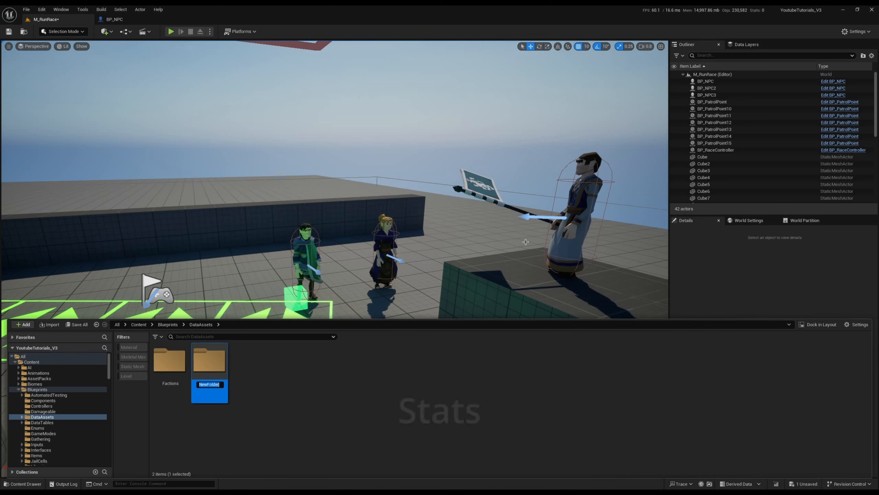
text(Stats)
Create a blueprint class named PDA_RacingStats in the Stats folder with PrimaryDataAsset as its parent class
double_click(210, 362)
right_click(252, 389)
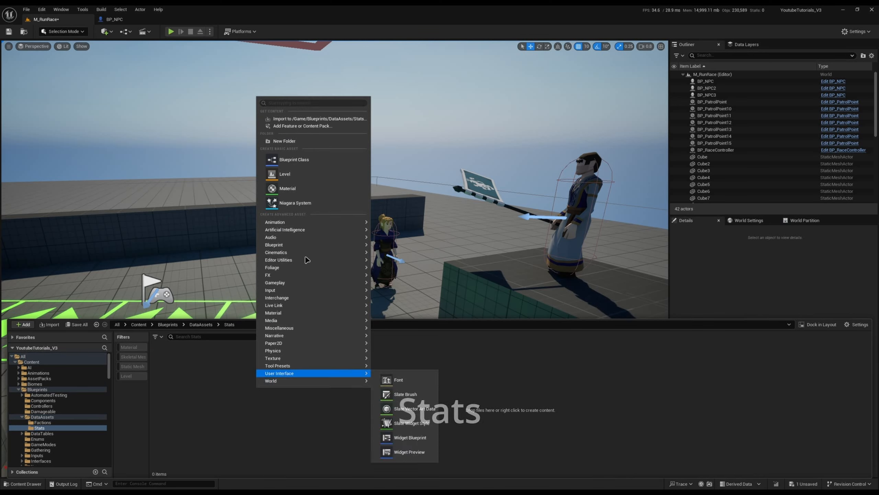
click(295, 159)
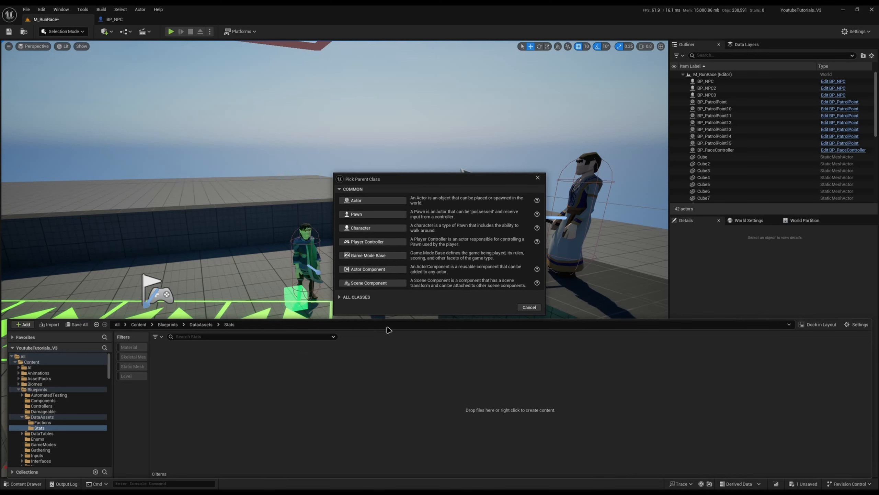
click(356, 297)
text(primary data)
click(368, 329)
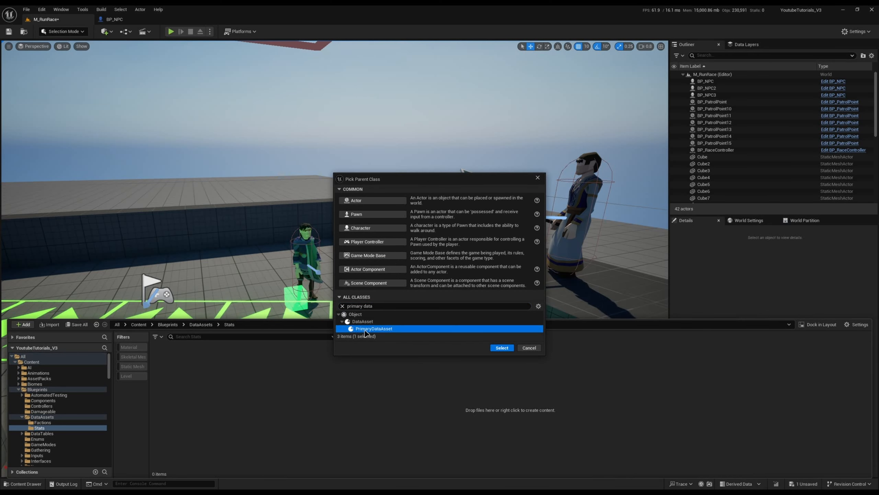
click(501, 348)
text(PDA)
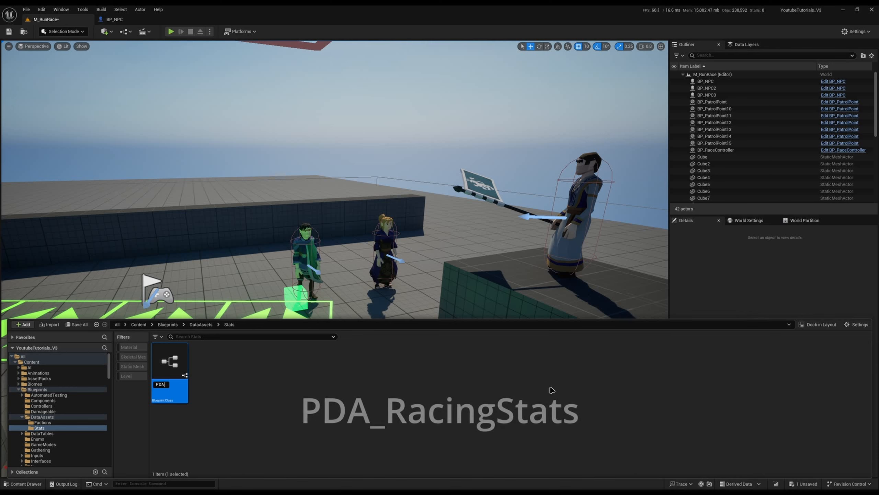
text(_Rac)
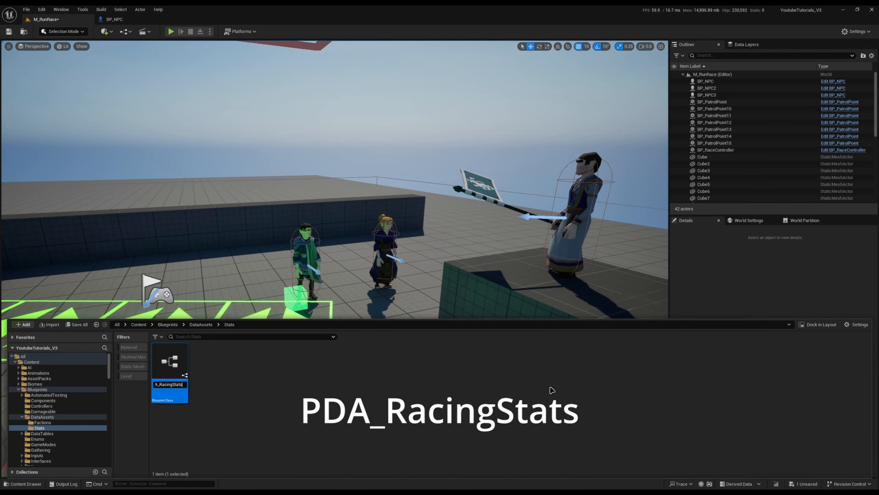
text(ingStats)
key(Return)
Open PDA_RacingStats and add a Float variable named WalkSpeed
double_click(169, 362)
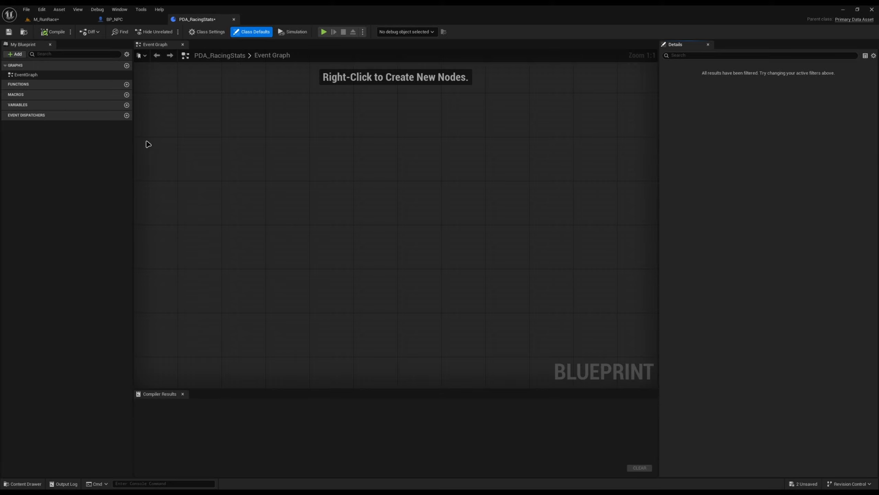
click(127, 105)
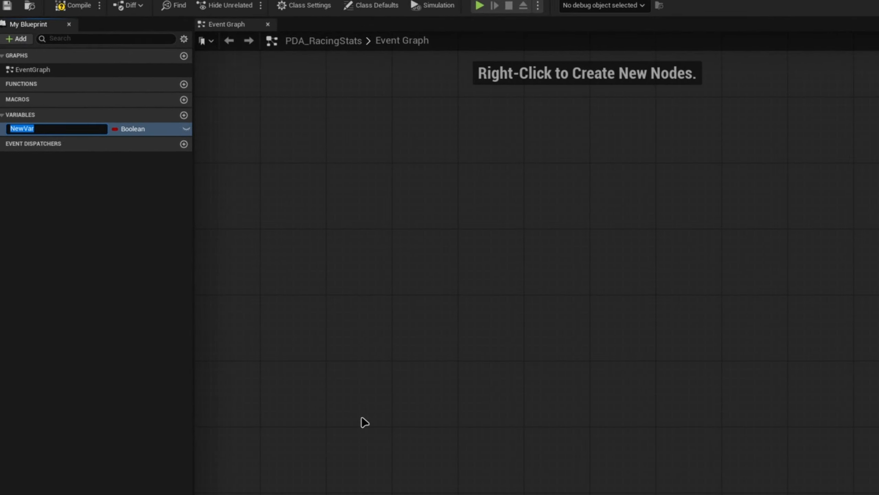
text(WalkSpeed)
key(Return)
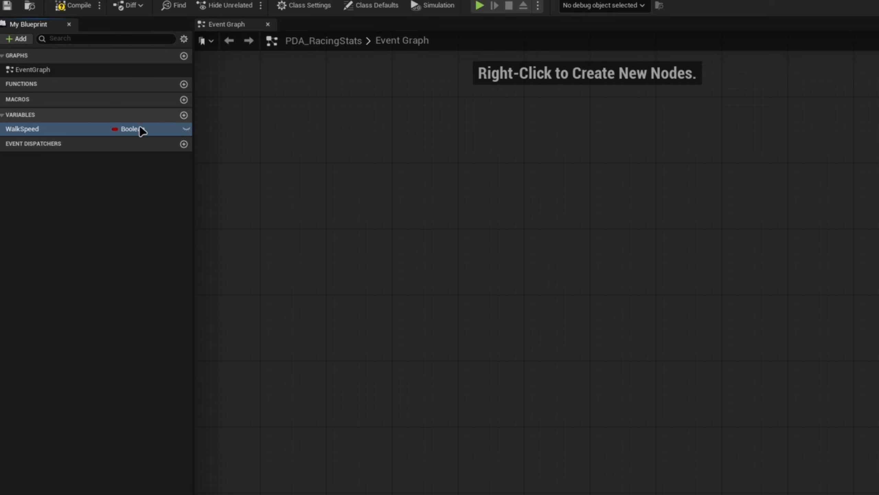
click(135, 128)
text(float)
key(Return)
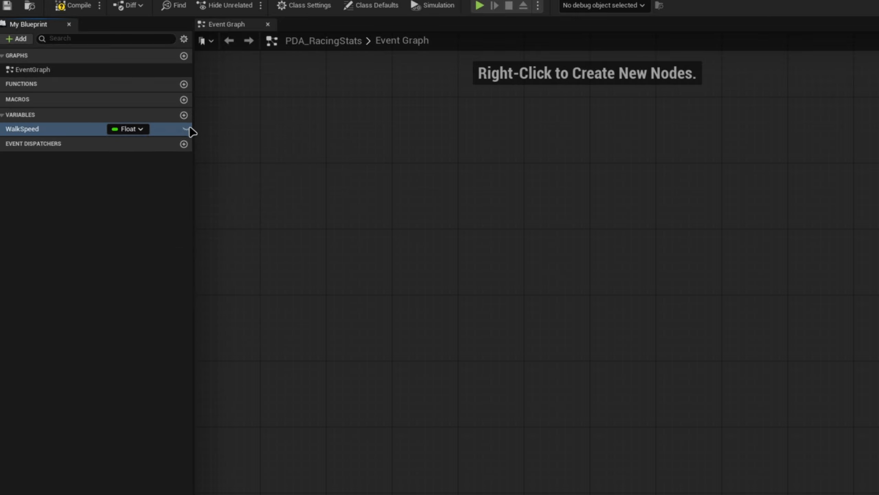
Add a second Float variable named RunningSpeed to PDA_RacingStats
click(184, 114)
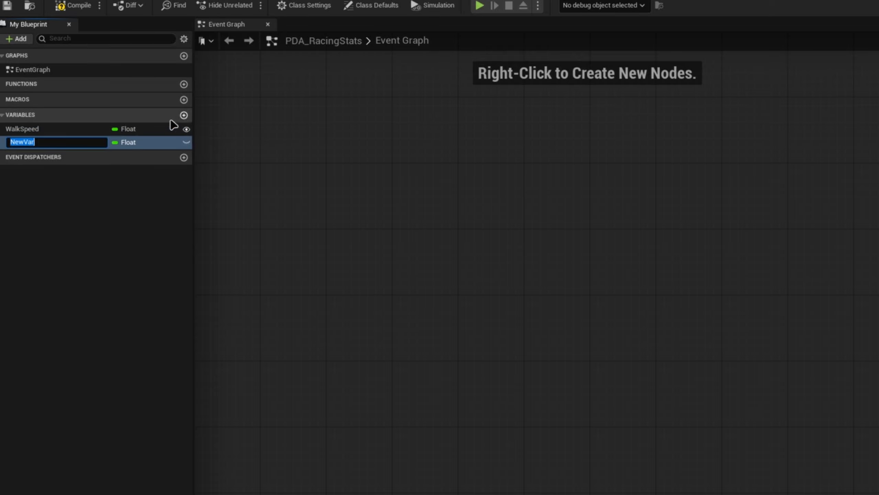
text(RunningS)
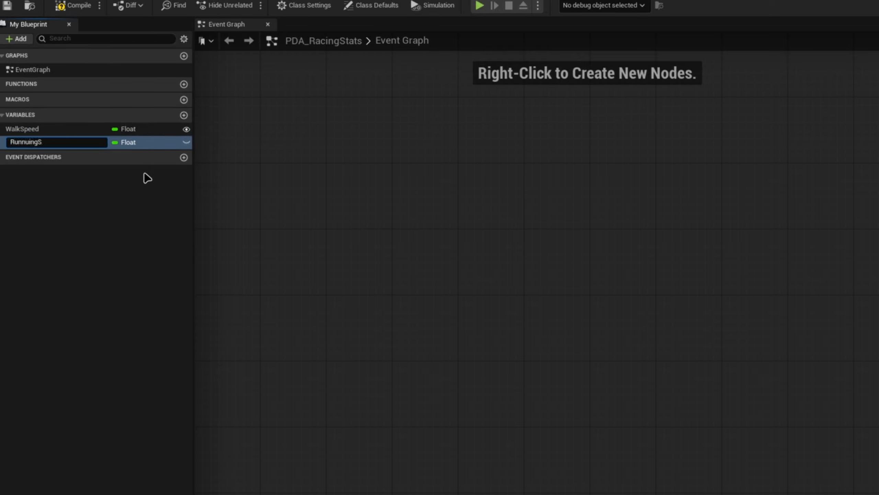
text(peed)
key(Return)
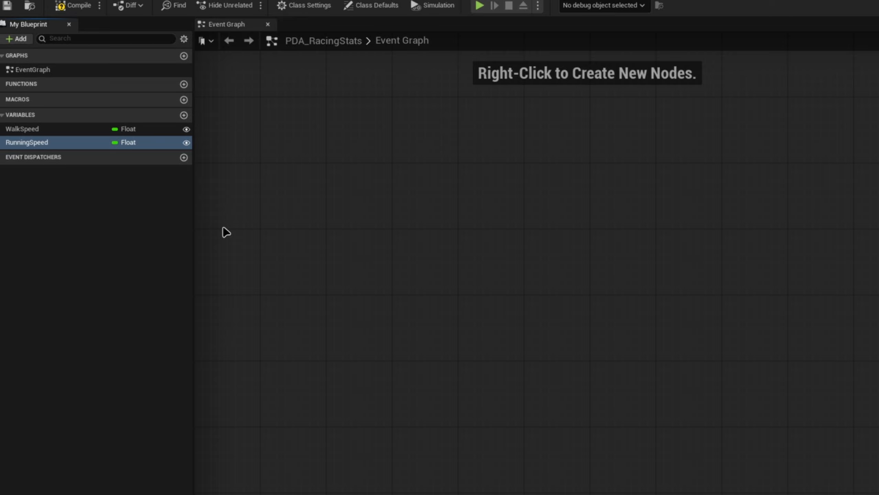
Duplicate the RunningSpeed variable as JoggingSpeed and place it between WalkSpeed and RunningSpeed
click(54, 142)
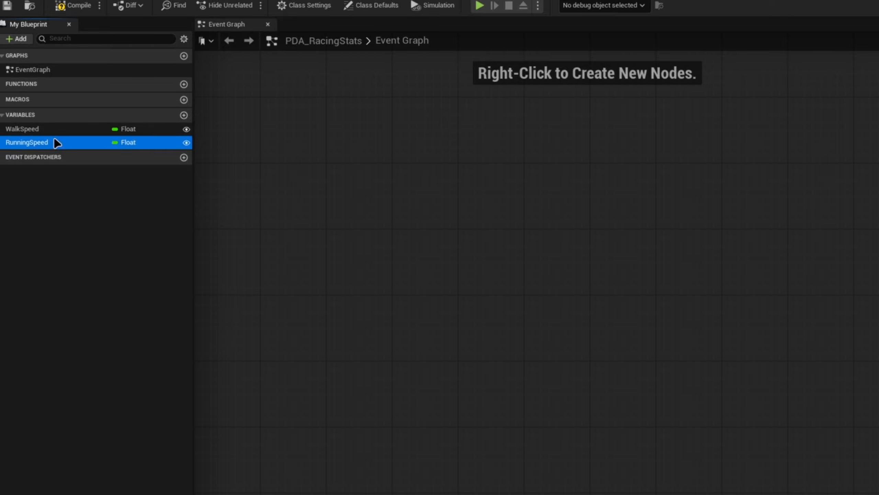
key(ctrl+w)
text(JoggingSp)
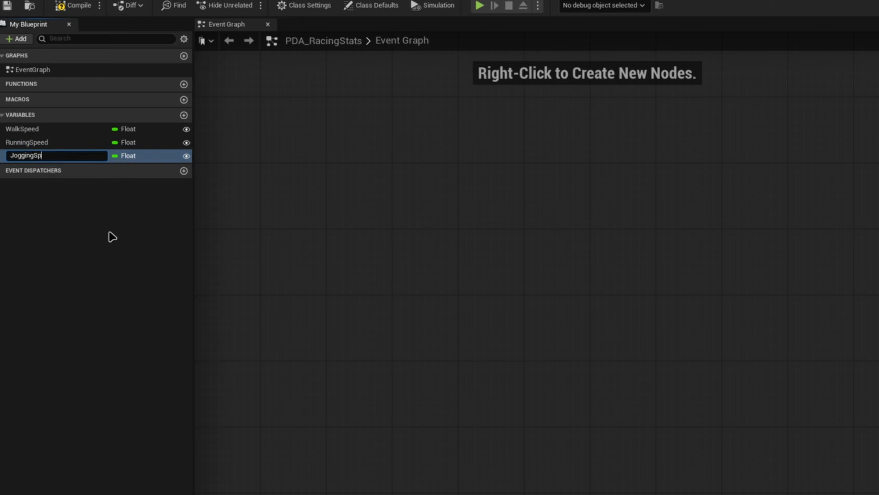
text(eed)
key(Return)
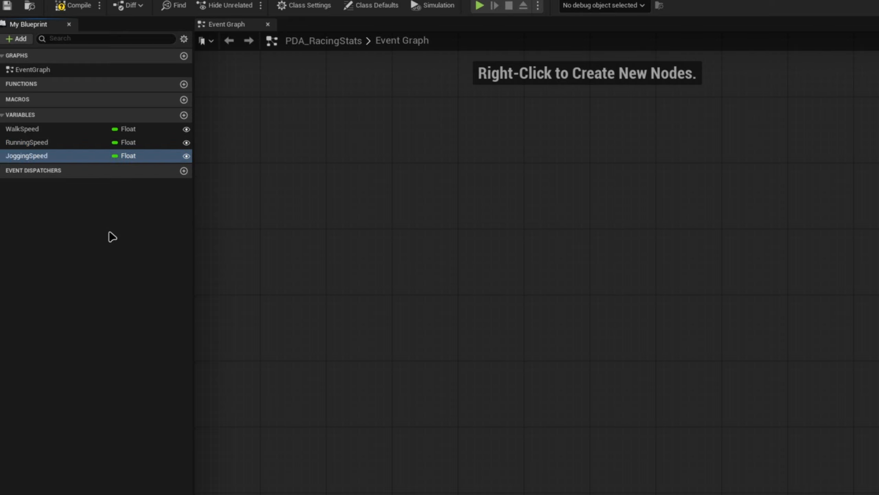
drag(59, 156, 52, 147)
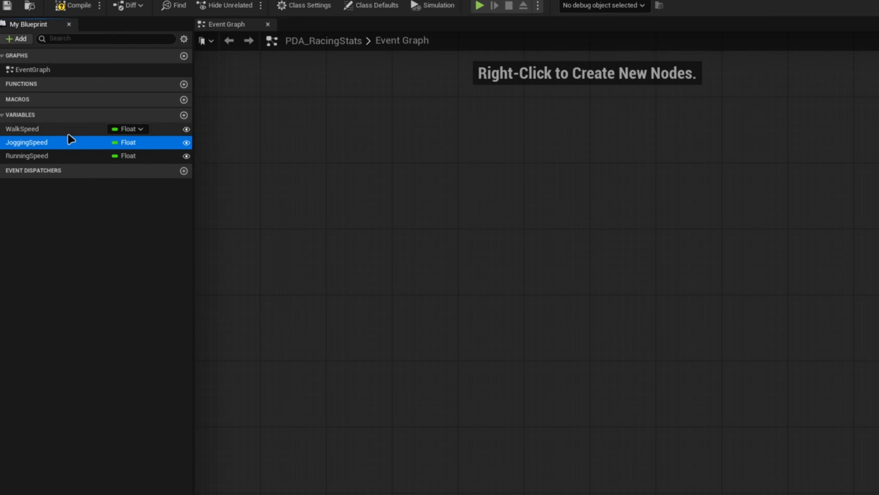
click(55, 131)
click(62, 146)
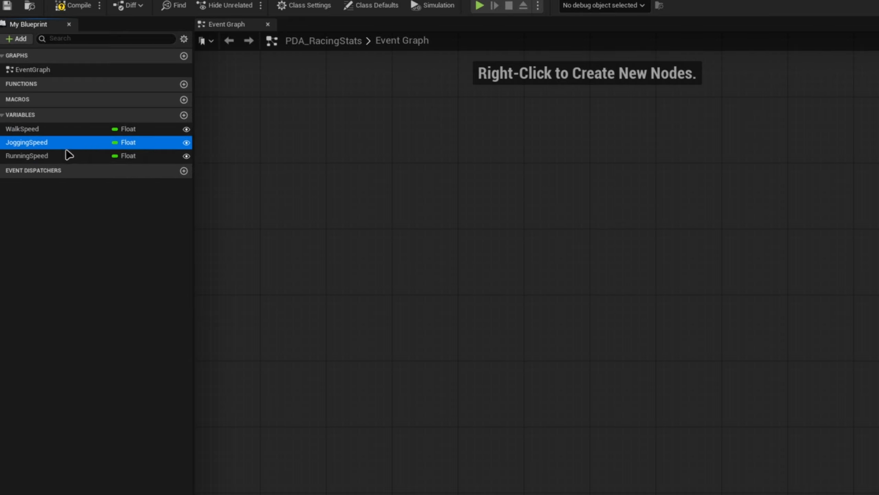
click(68, 157)
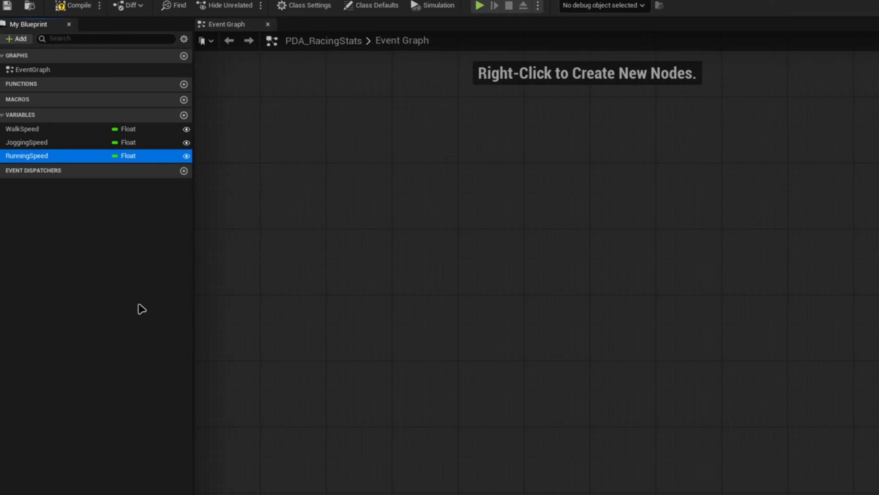
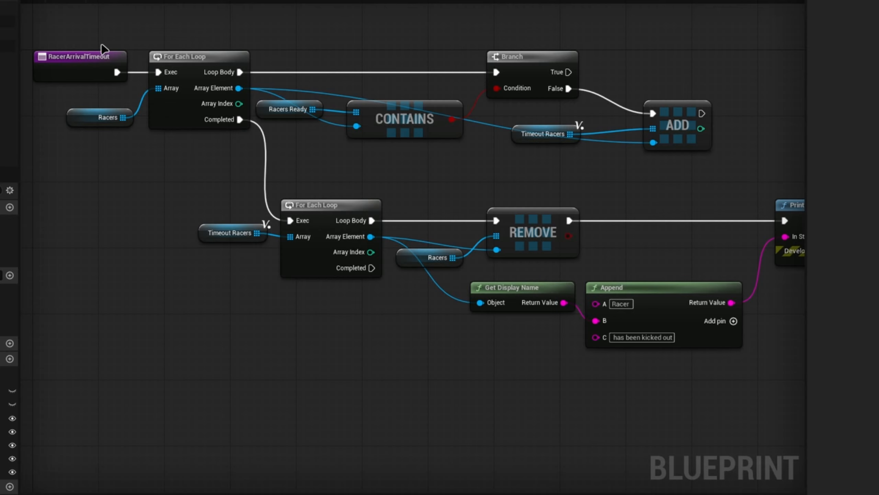
Examine the two For Each Loop sections of the RacerArrivalTimeout function that collect the timed-out racers and remove them from Racers
drag(104, 48, 648, 173)
right_drag(386, 194, 339, 148)
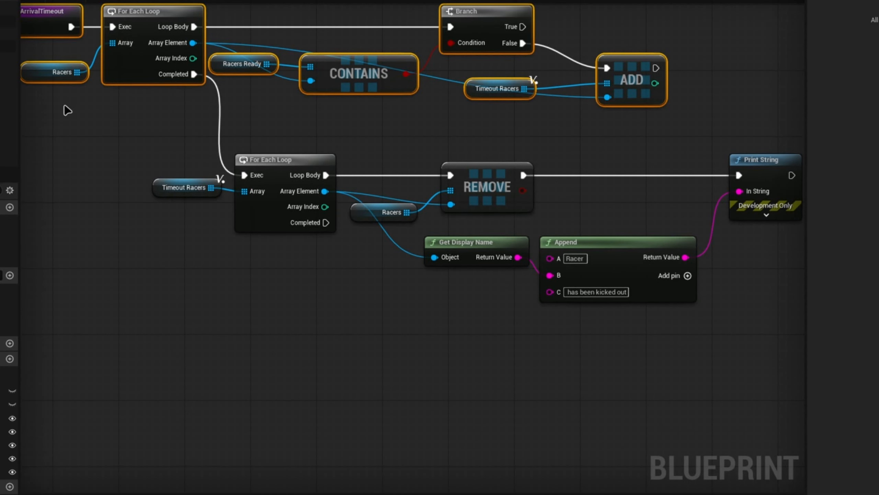
drag(64, 106, 629, 15)
drag(205, 132, 758, 329)
right_drag(422, 372, 607, 383)
click(232, 260)
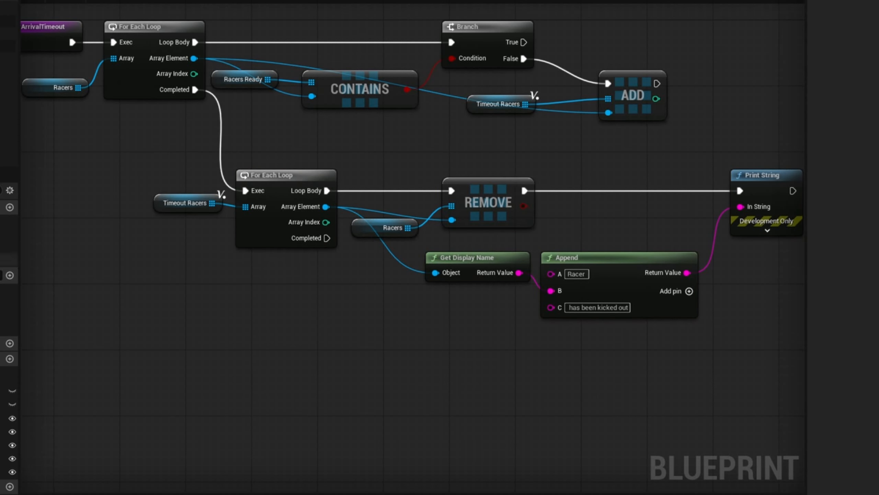
Review the racer arrival logic in the event graph, and call Start Race Countdown Timer once RacerArrivalTimeout's Timeout Racers loop completes
drag(339, 359, 328, 239)
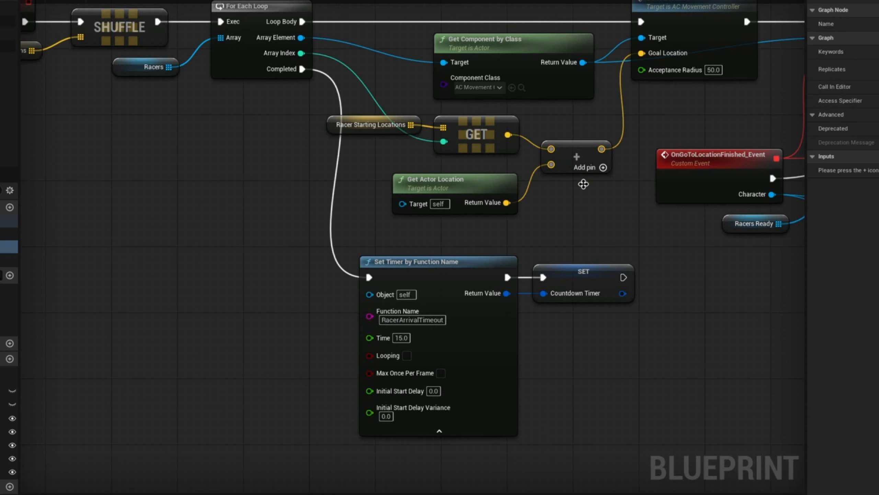
right_drag(583, 184, 145, 260)
right_drag(792, 225, 35, 152)
drag(47, 91, 628, 333)
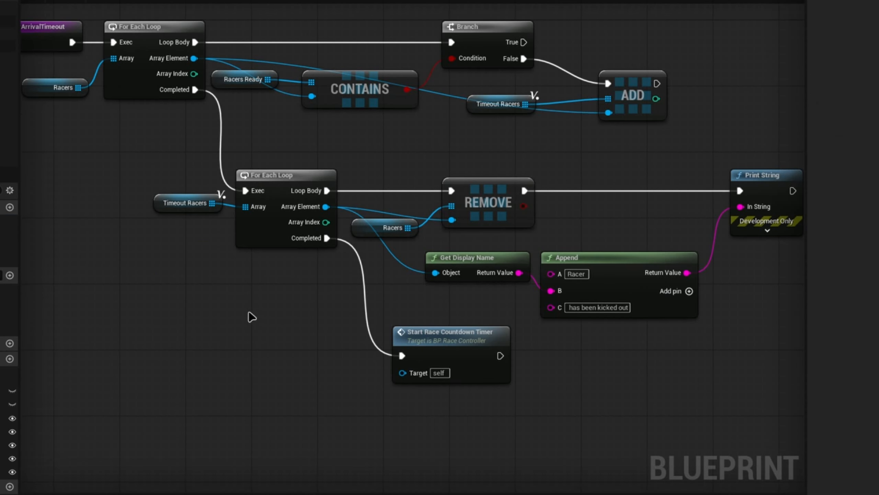
Go to the StartRaceCountdownTimer event from its call node, review its logic, and save BP_RaceController
drag(262, 316, 487, 416)
double_click(419, 336)
right_drag(450, 242, 23, 266)
right_drag(187, 165, 418, 263)
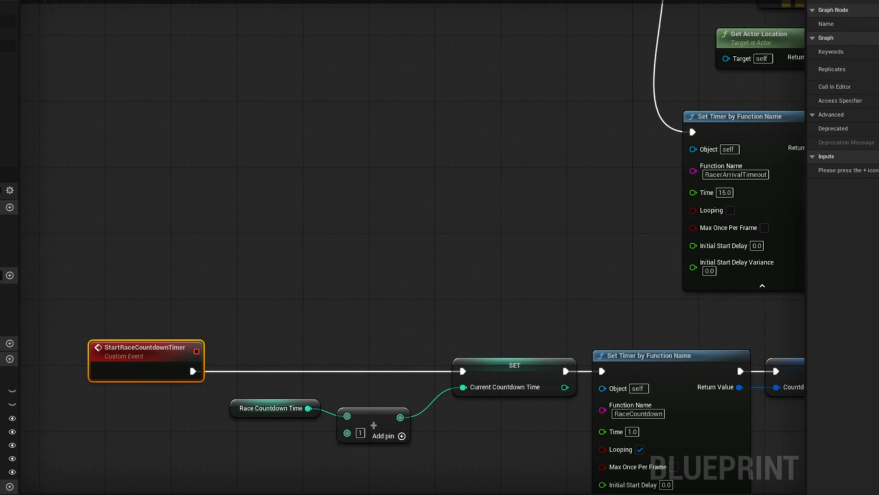
click(148, 99)
key(ctrl+s)
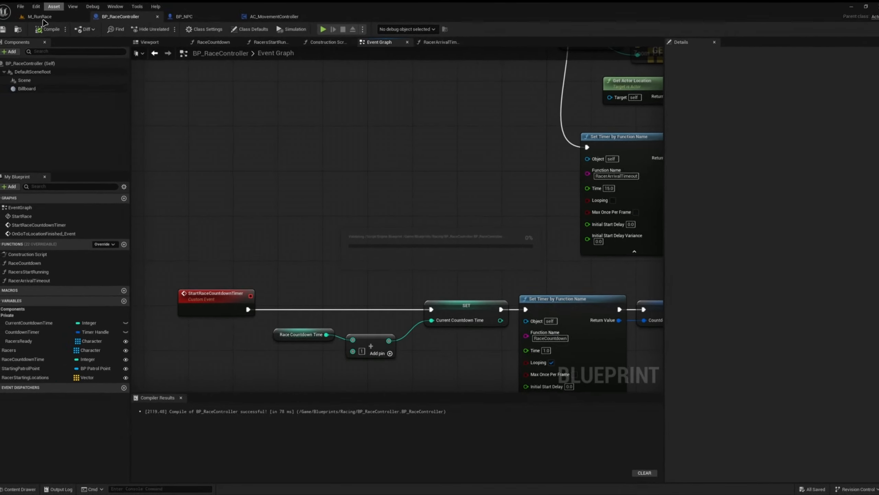
Return to the M_RunRace level and duplicate BP_NPC2, placing the copy far away on the open floor behind the wall
click(48, 20)
key(f)
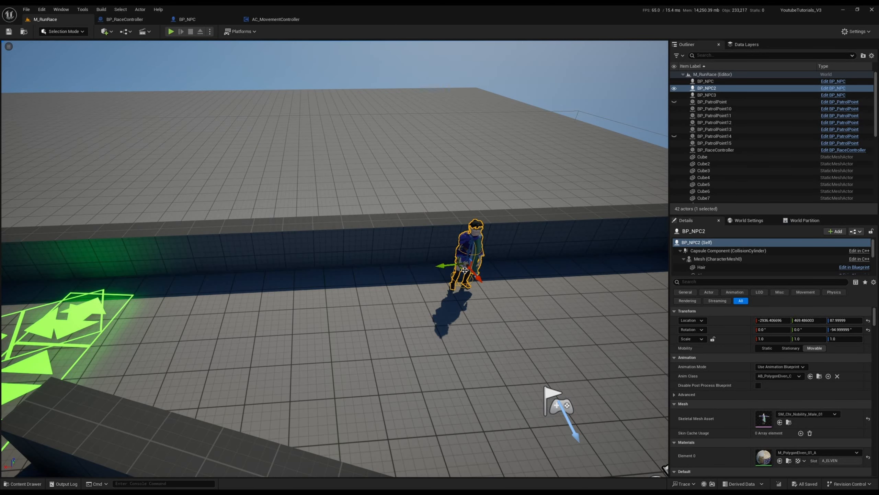
alt+drag(465, 270, 18, 126)
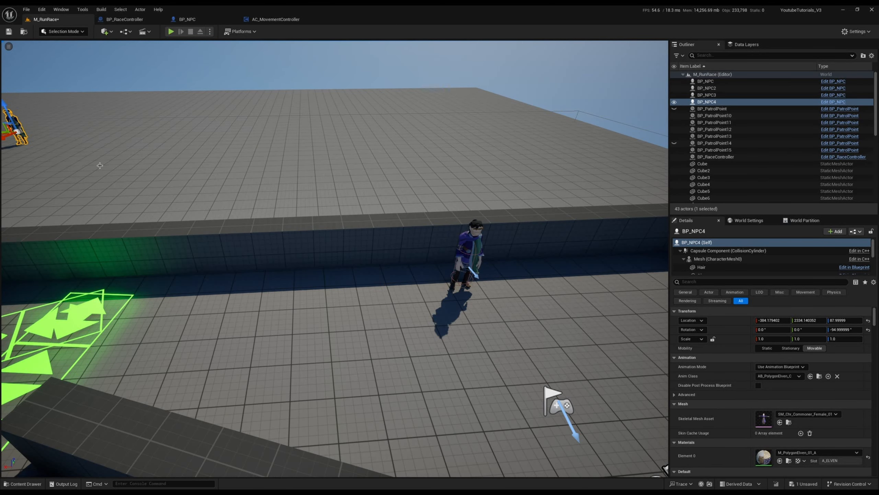
Add a third element to the Racers array of the level's BP_RaceController and assign the distant NPC copy to it
click(556, 406)
key(f)
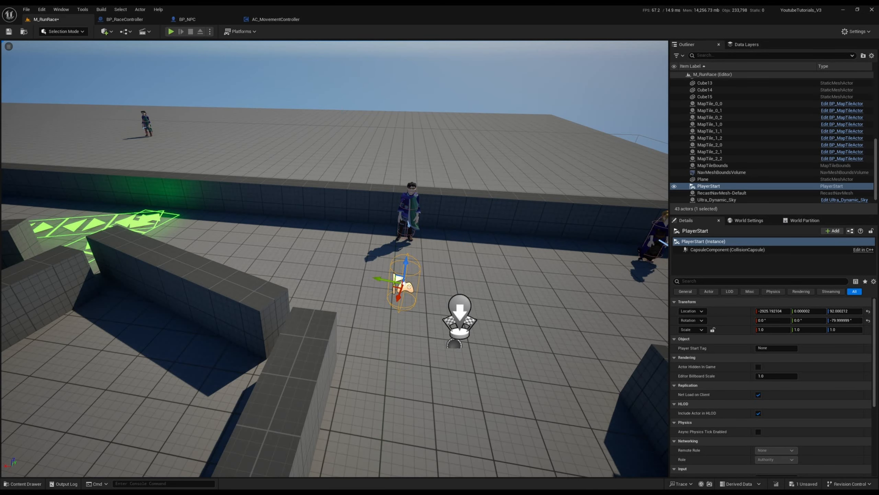
click(460, 313)
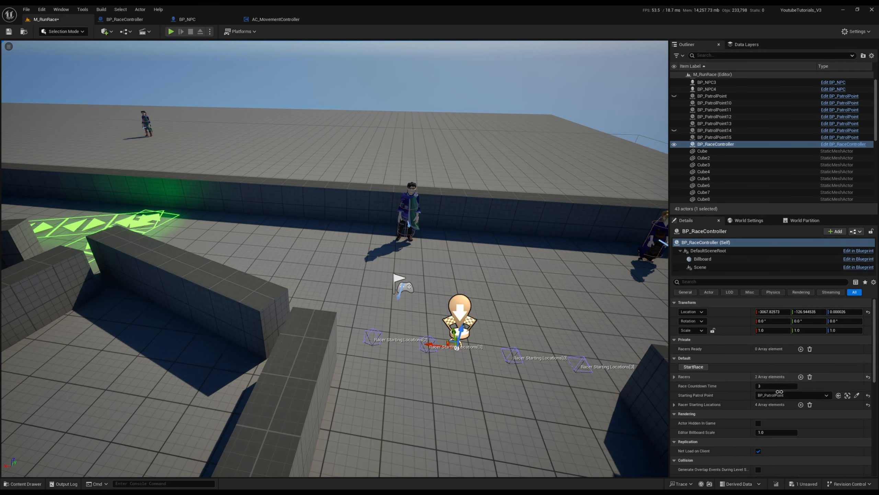
click(760, 378)
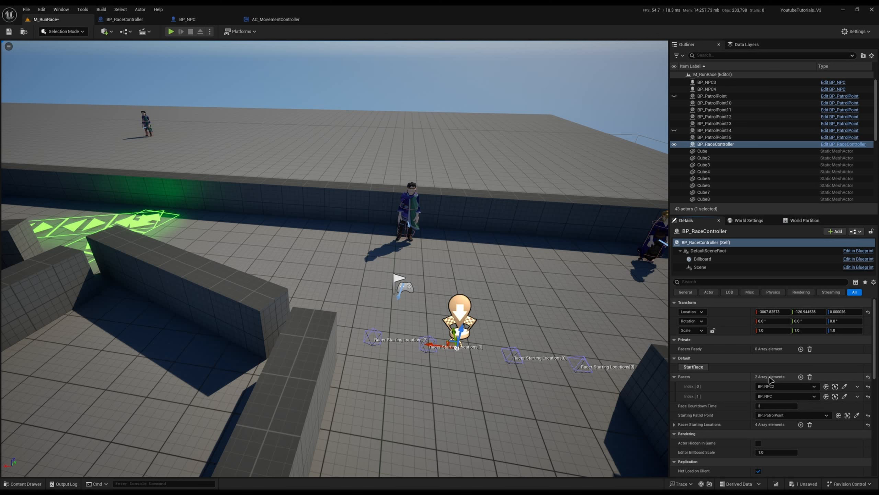
click(801, 376)
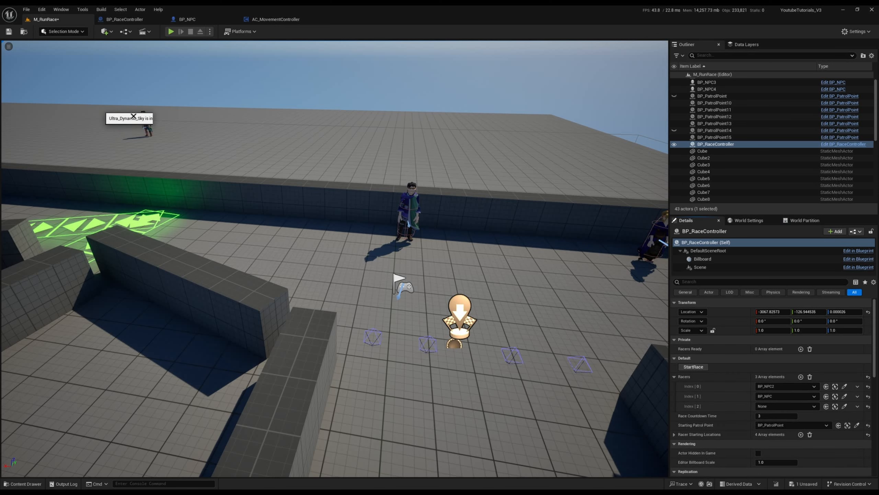
click(146, 124)
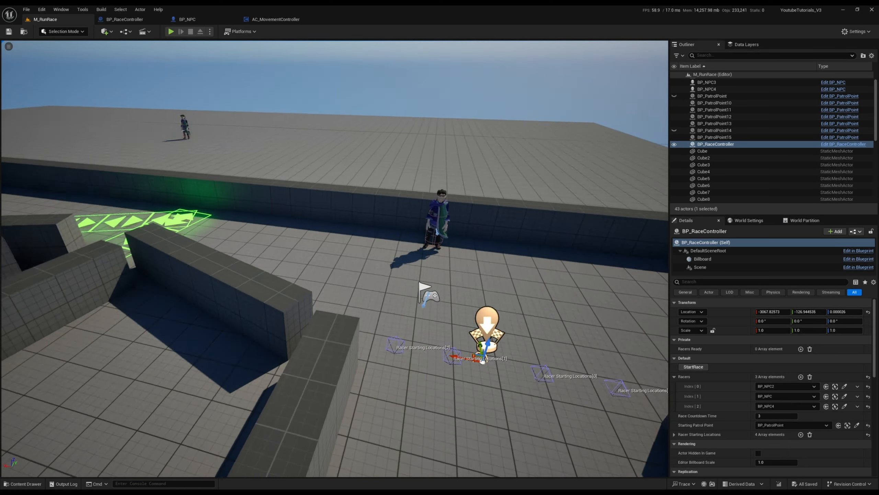
Play-test the M_RunRace level, select BP_RaceController in the running world, and trigger its StartRace event
right_drag(347, 225, 412, 235)
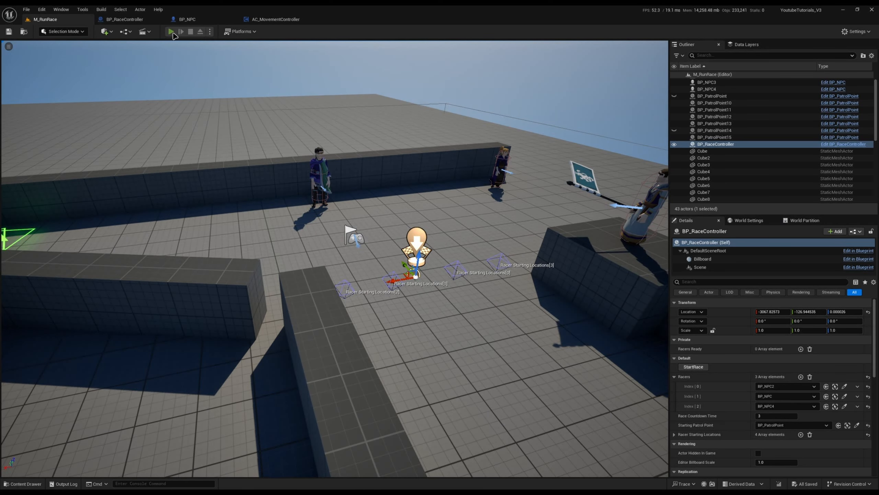
click(171, 32)
key(w)
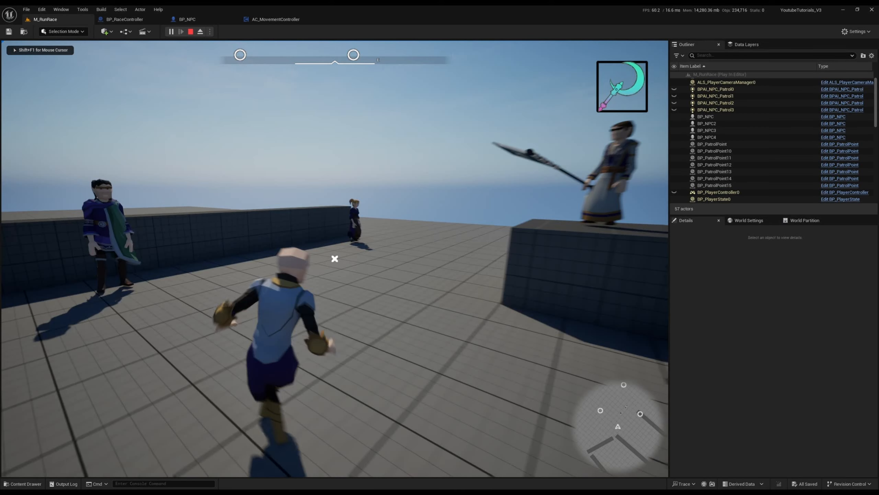
key(shift+F1)
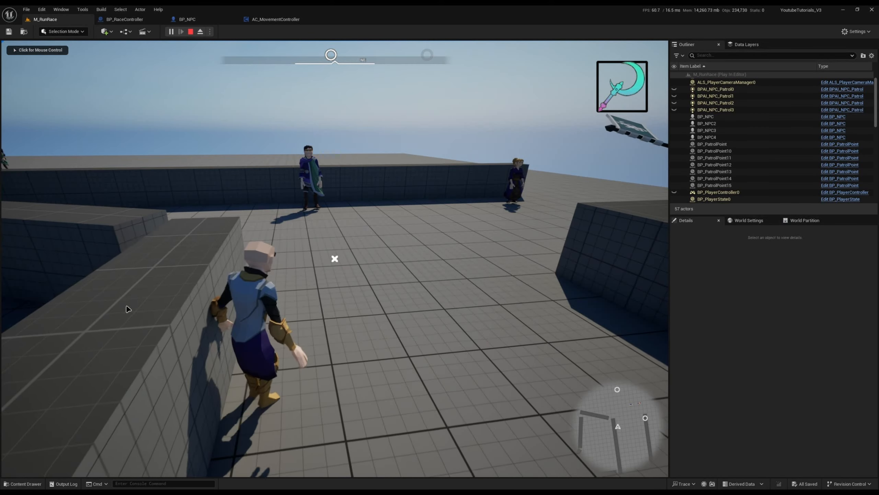
scroll(734, 139, down, 4)
click(716, 129)
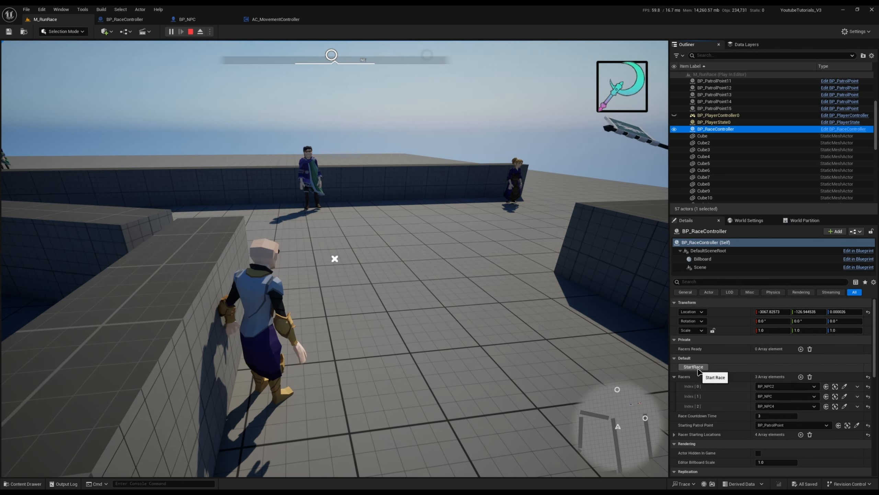
click(698, 369)
click(463, 339)
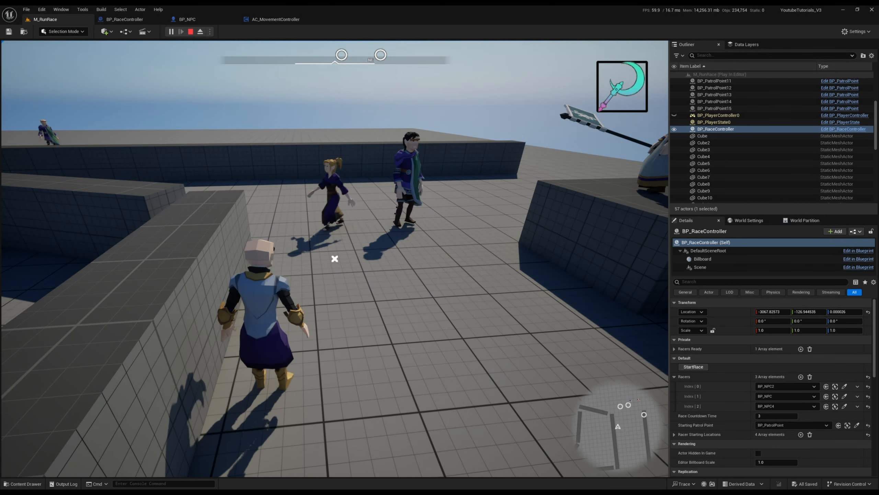
Pause the simulation and filter BP_RaceController's details by "racers" to examine its Racers Ready and Racers arrays
key(shift+F1)
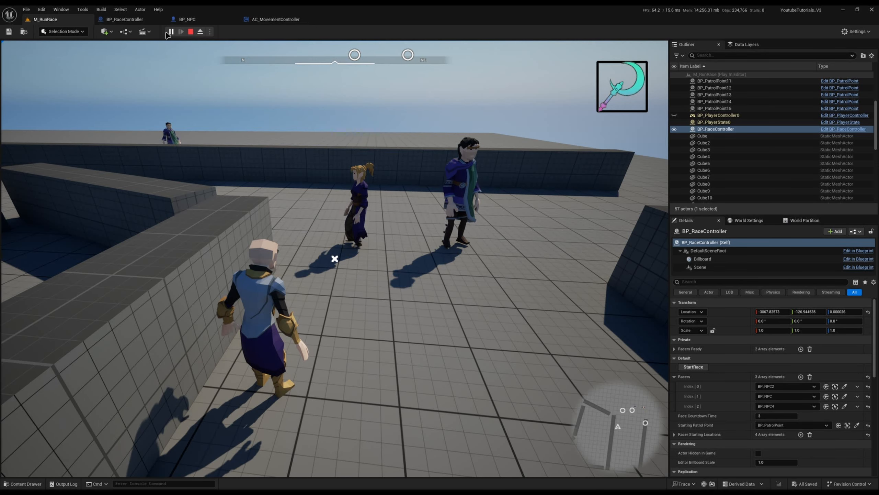
scroll(738, 377, down, 8)
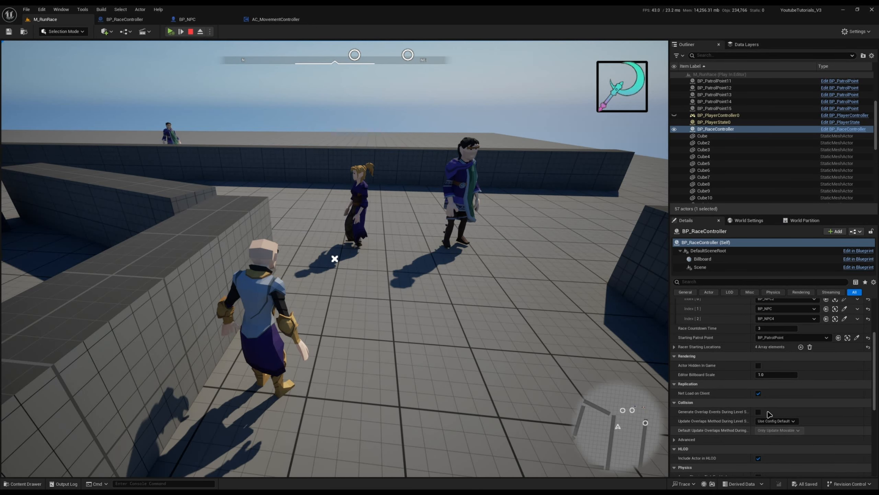
scroll(738, 377, down, 4)
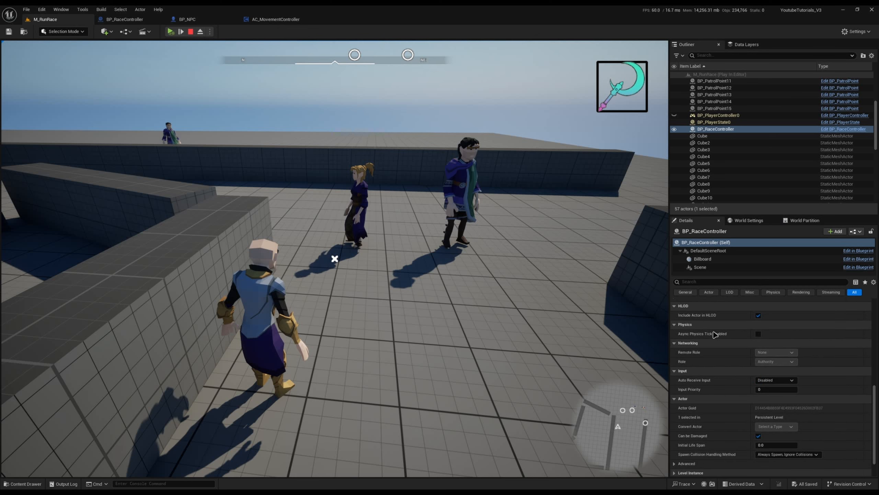
scroll(710, 385, down, 2)
click(745, 281)
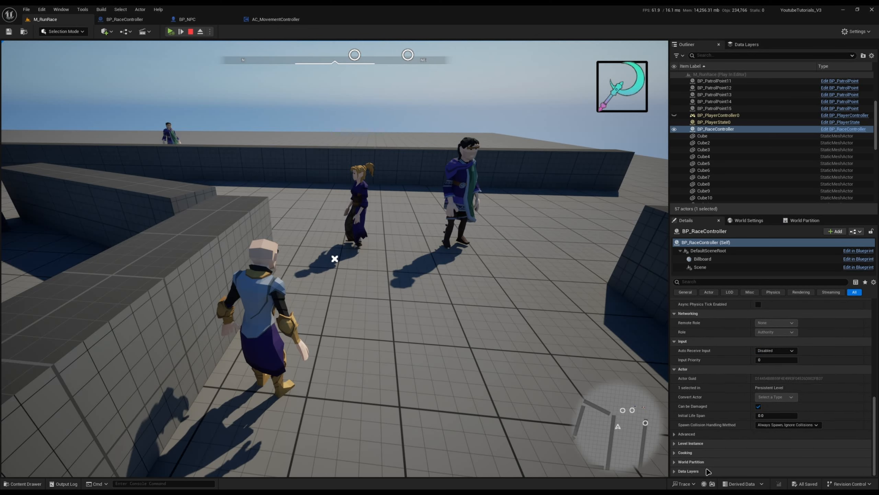
text(racers)
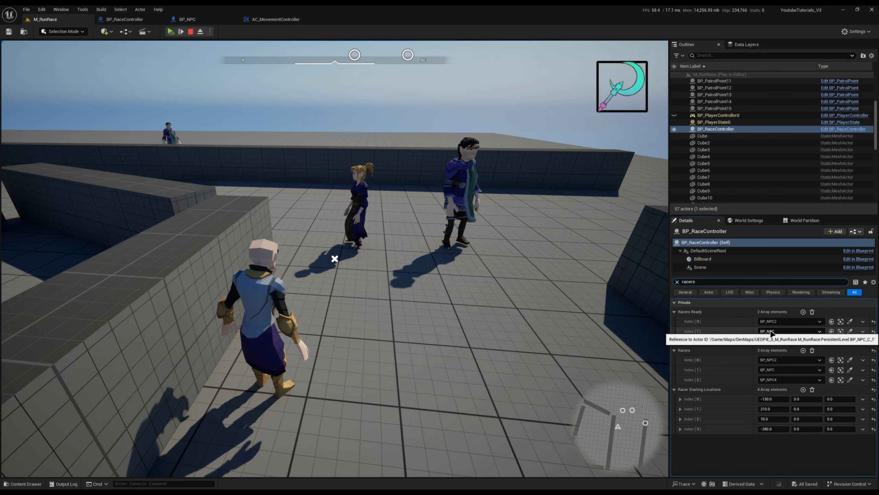
Eject from the player, select each of the three racing NPCs to identify them, and possess the player again
click(201, 32)
click(482, 180)
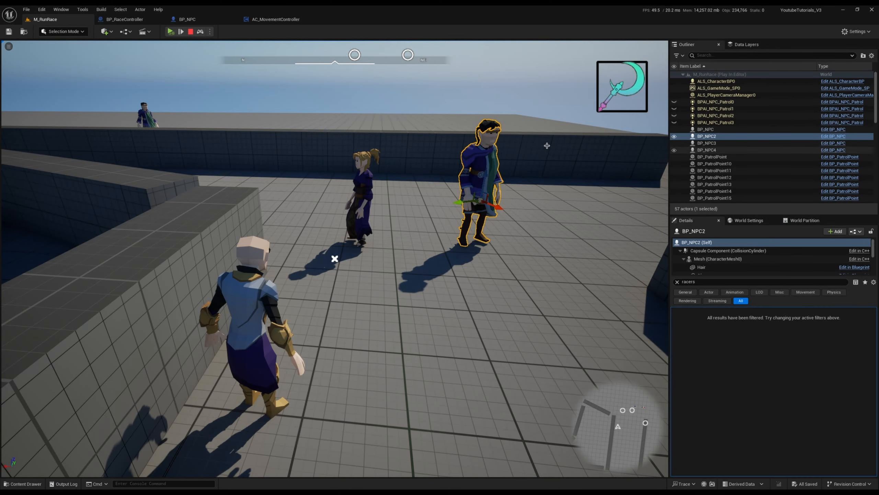
click(363, 183)
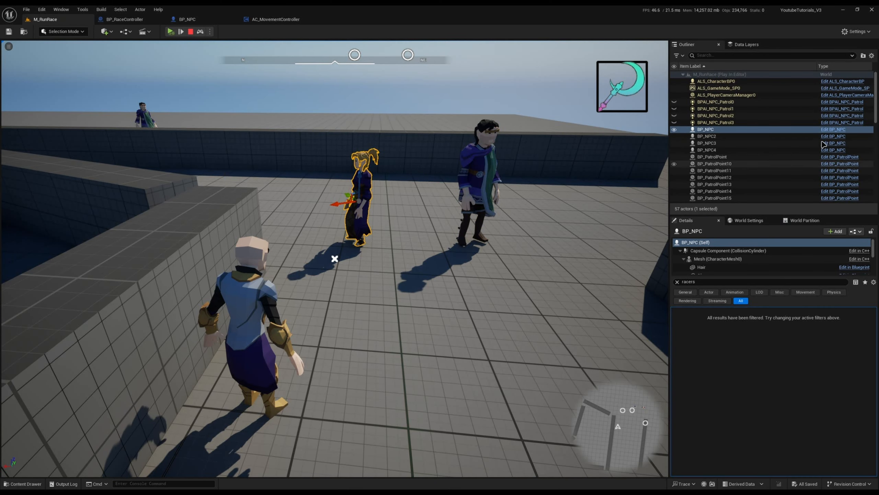
click(144, 115)
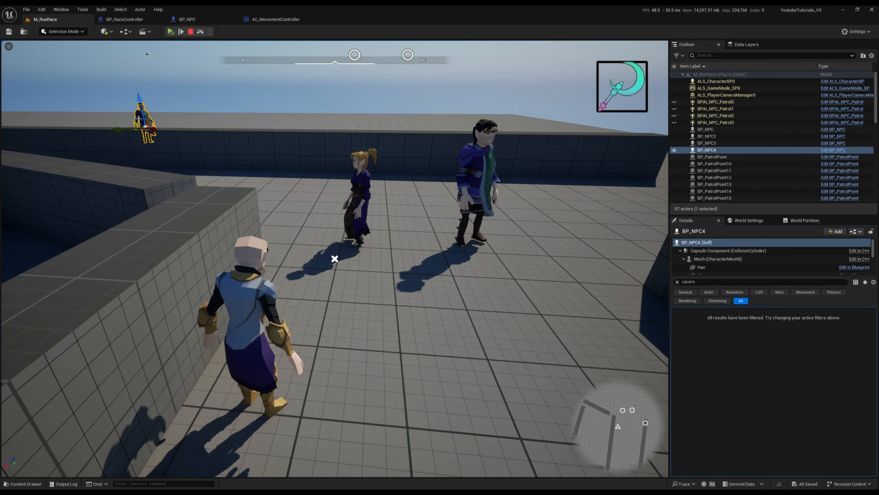
click(200, 32)
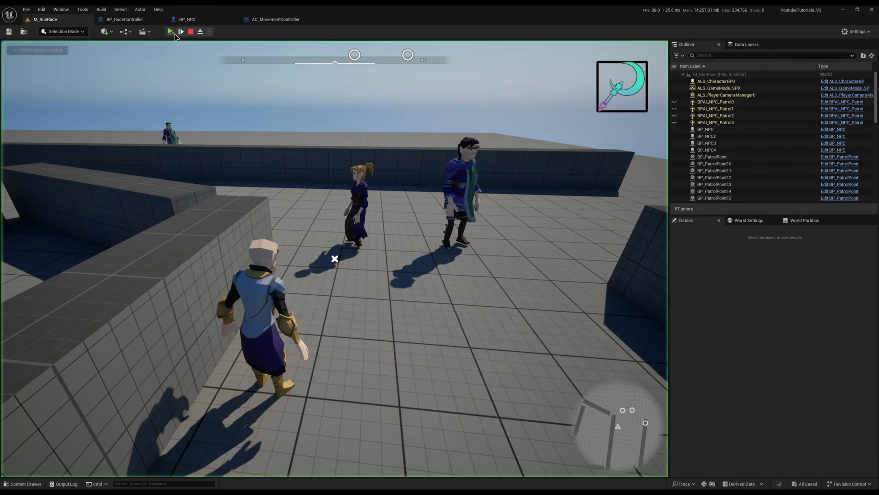
Resume the simulation, follow the racing NPCs along the course with the player character, and end the play session
key(w)
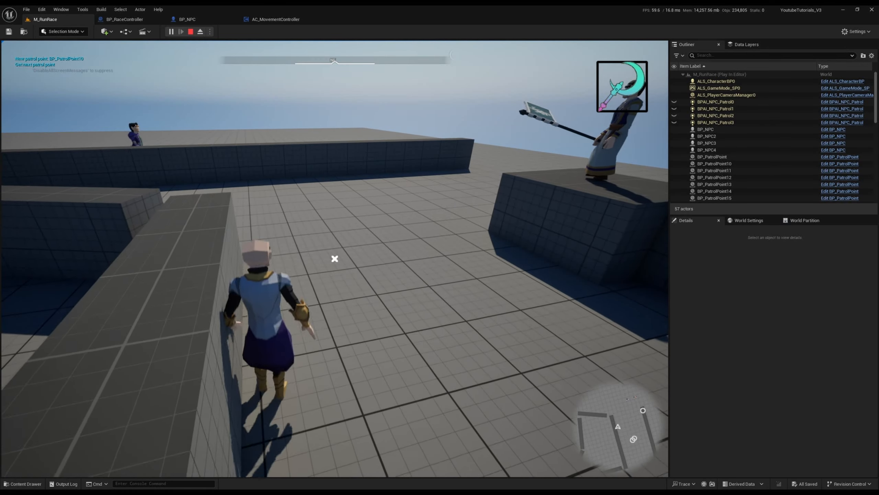
key(w)
key(w)
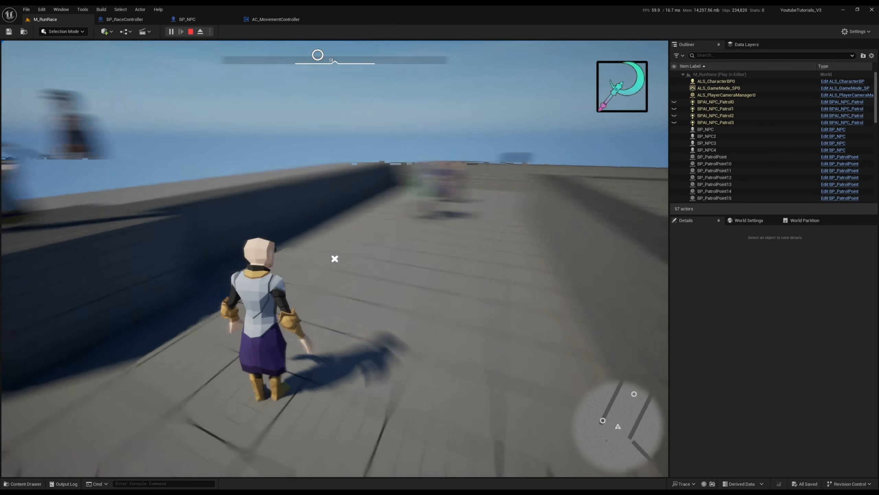
key(w)
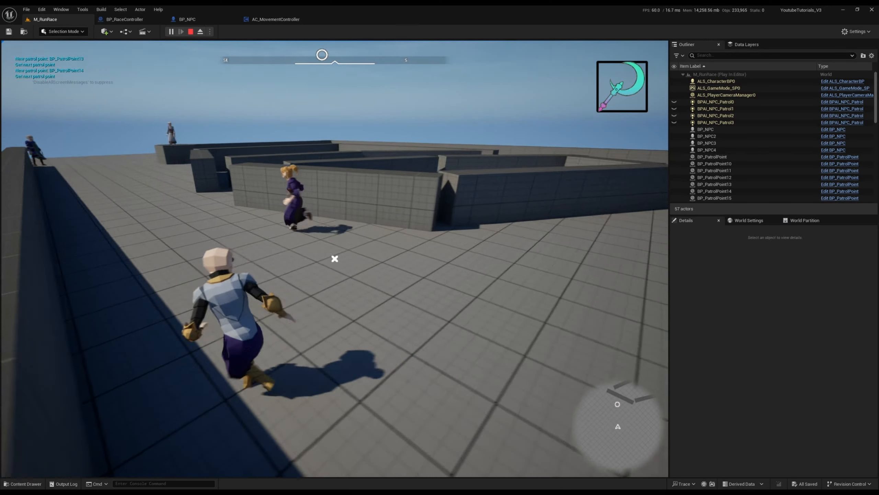
key(shift+F1)
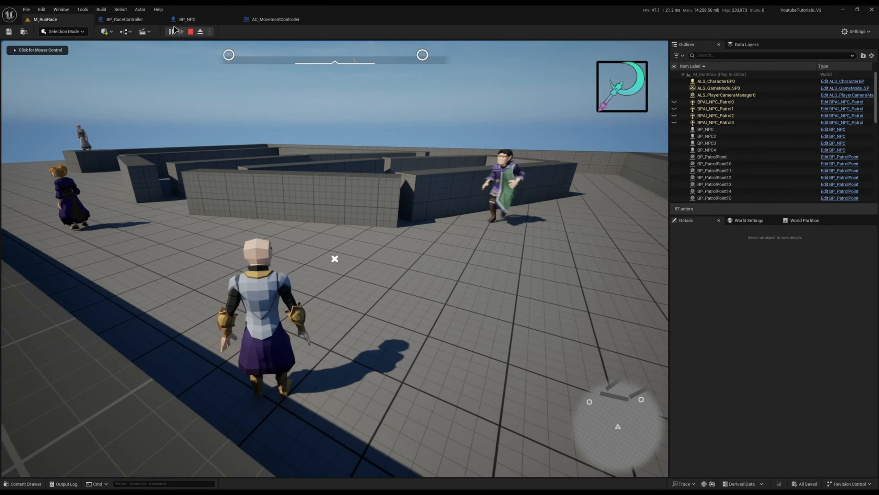
click(171, 32)
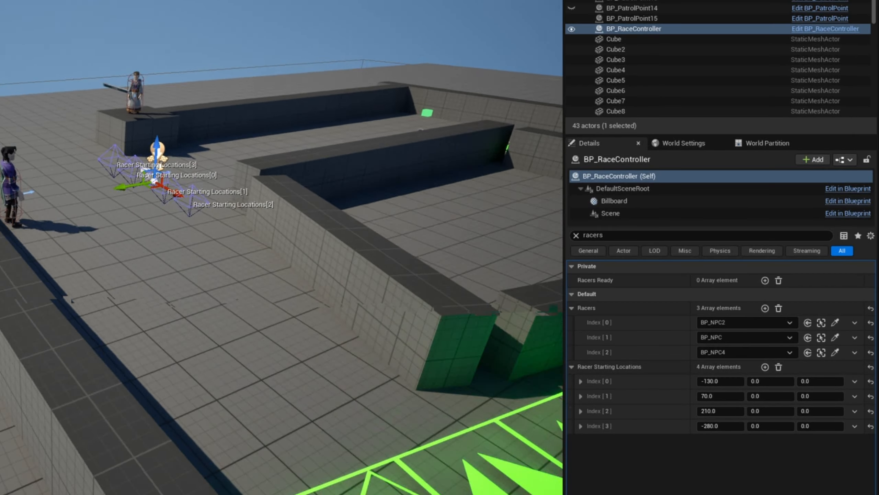
Examine the placement of the NPCs, including the distant one behind the wall, relative to the racer starting locations
right_drag(281, 248, 87, 245)
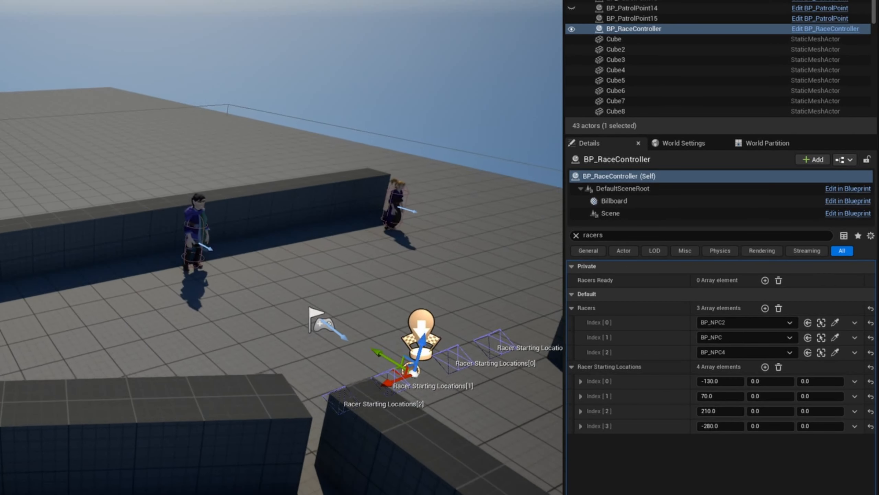
key(w)
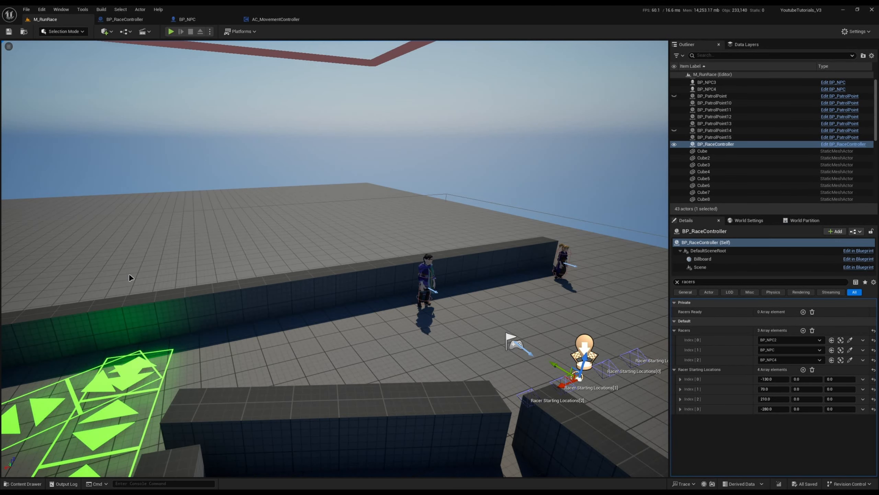
right_drag(163, 266, 138, 282)
key(d)
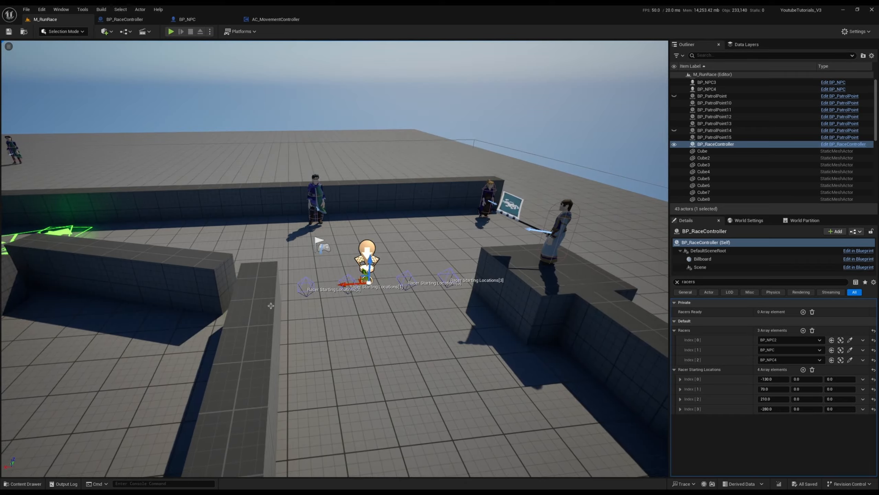
mouse_move(375, 304)
right_down()
mouse_move(335, 301)
mouse_move(372, 293)
mouse_move(382, 301)
right_up()
key(a)
key(w)
right_drag(348, 233, 270, 197)
key(w)
key(w)
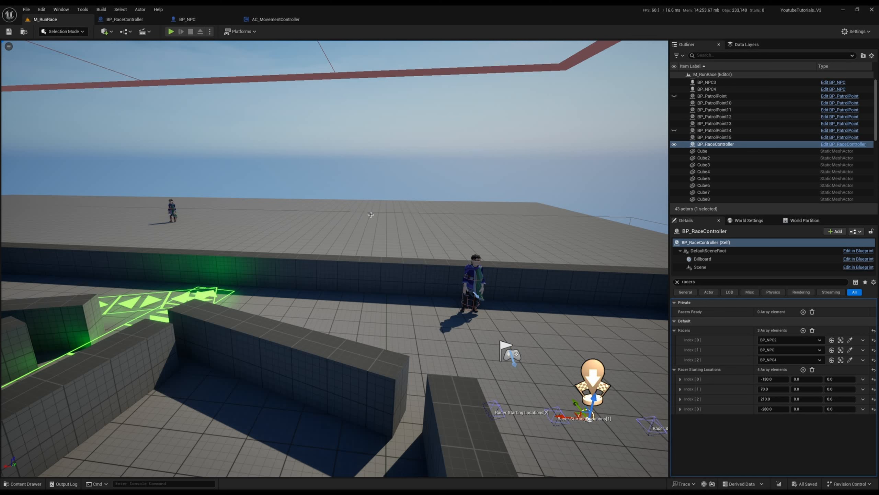
Switch to BP_RaceController and open the Timeout Racers loop in its RacerArrivalTimeout function
click(113, 20)
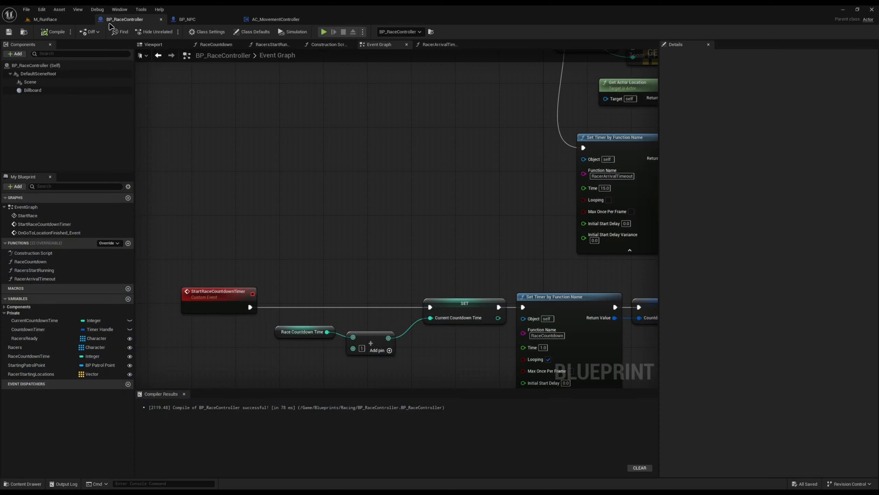
right_drag(361, 209, 136, 63)
right_drag(551, 62, 363, 157)
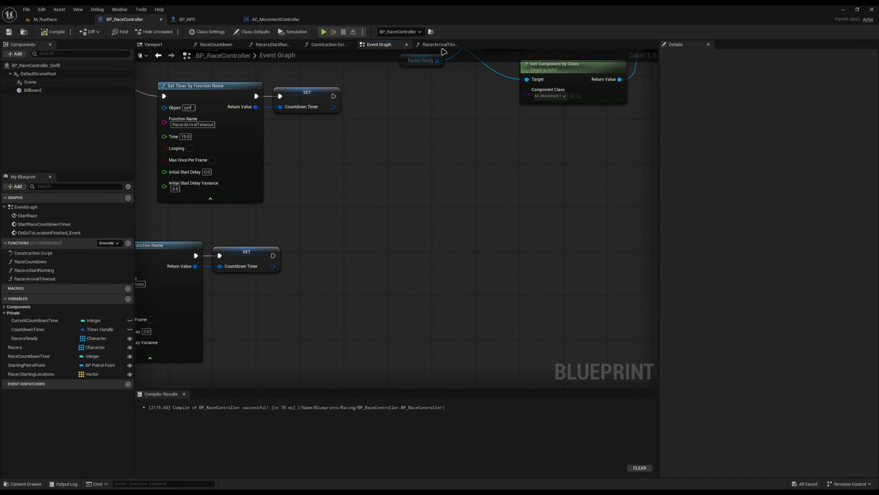
click(439, 44)
right_drag(484, 238, 307, 261)
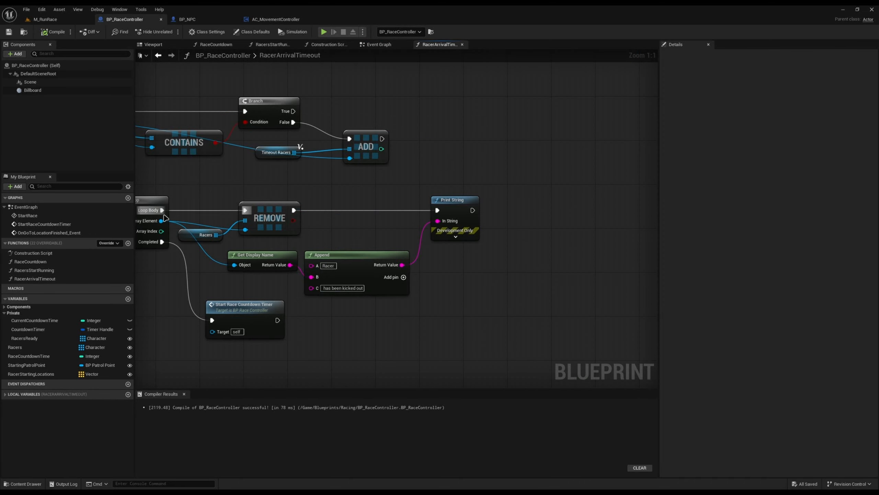
Add a Stop Active Movement call on the loop's Array Element and wire it between the Remove and Print String nodes
drag(161, 221, 294, 225)
text(stop mov)
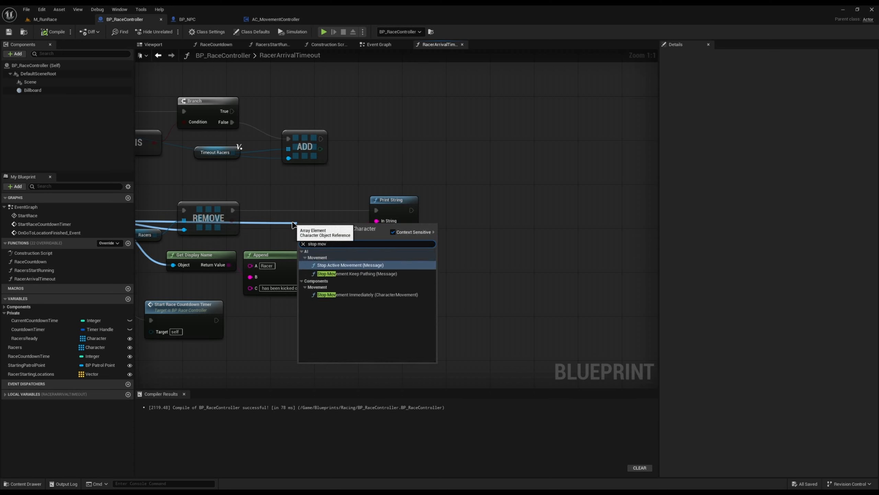
key(Return)
drag(318, 222, 284, 194)
drag(232, 210, 266, 211)
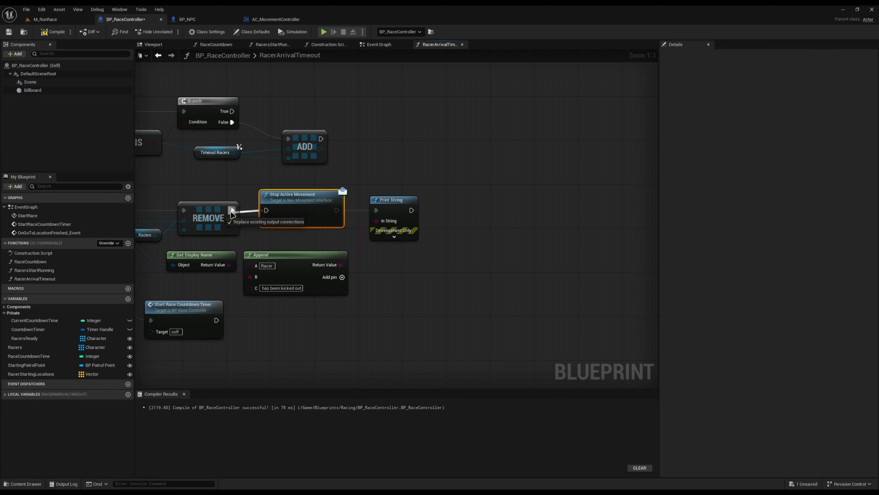
drag(336, 210, 380, 213)
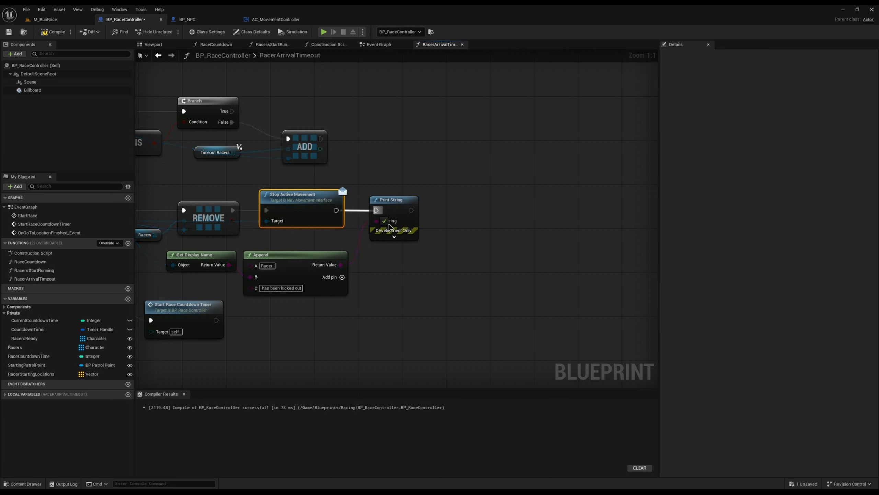
Shift the Get Display Name, Append and Print String nodes farther along the graph to make room, and compile and save BP_RaceController
drag(432, 301, 226, 244)
key(Right)
key(Right)
key(Right)
key(Right)
key(Right)
key(Right)
key(Right)
key(Right)
key(Right)
key(Right)
key(Right)
right_drag(226, 245, 396, 260)
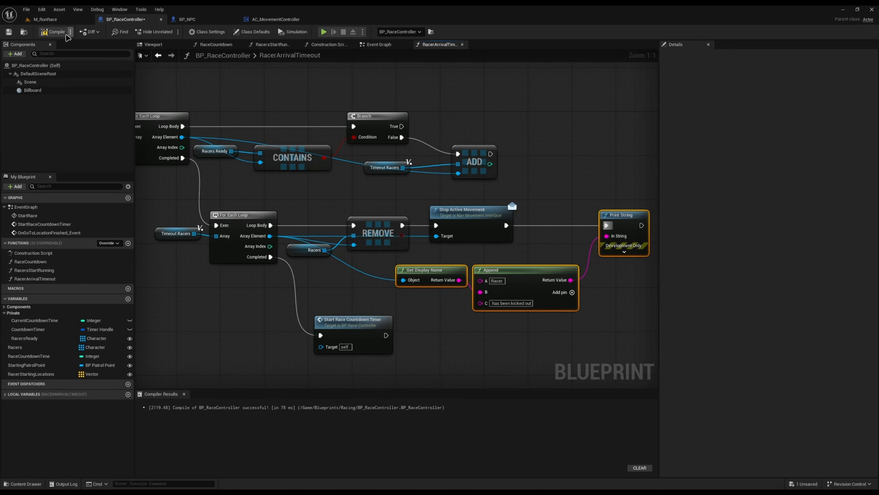
click(59, 30)
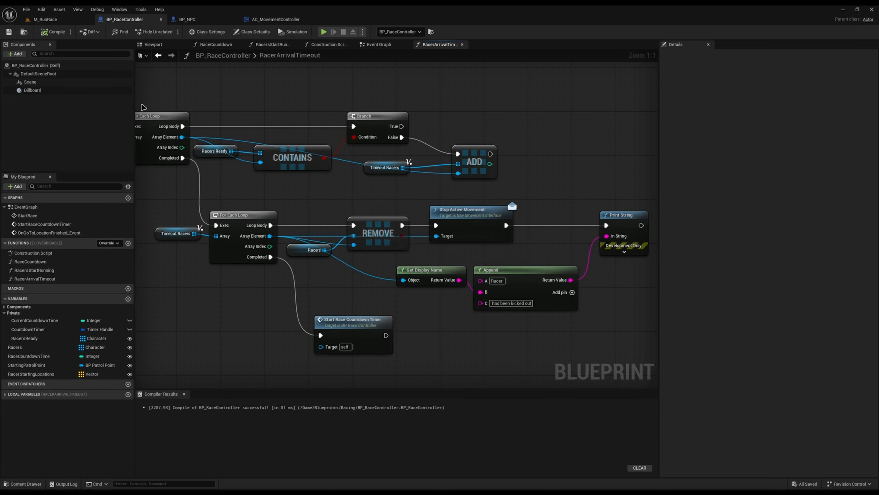
Return to the M_RunRace level and examine the racer starting locations and the course from several viewpoints
click(65, 19)
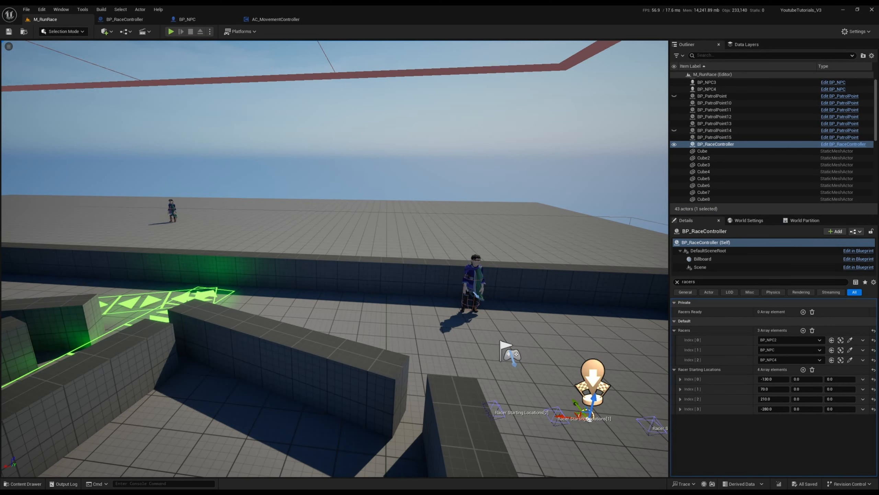
right_drag(335, 258, 524, 245)
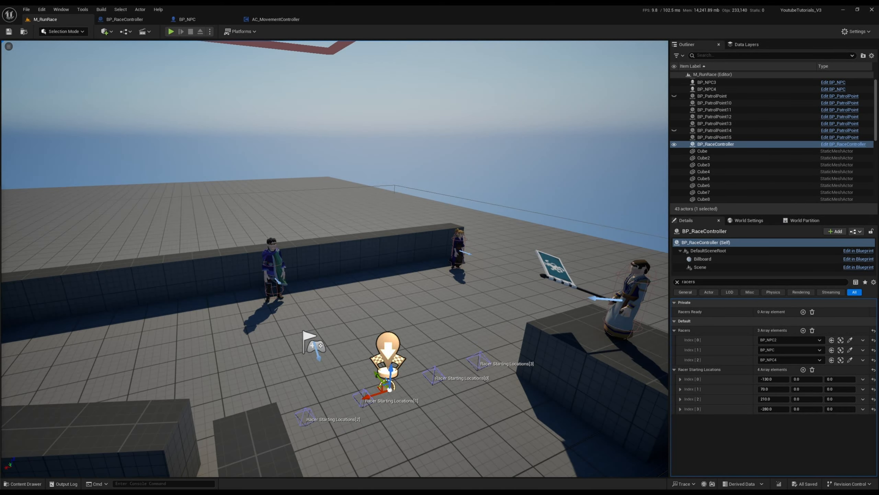
right_drag(449, 381, 385, 383)
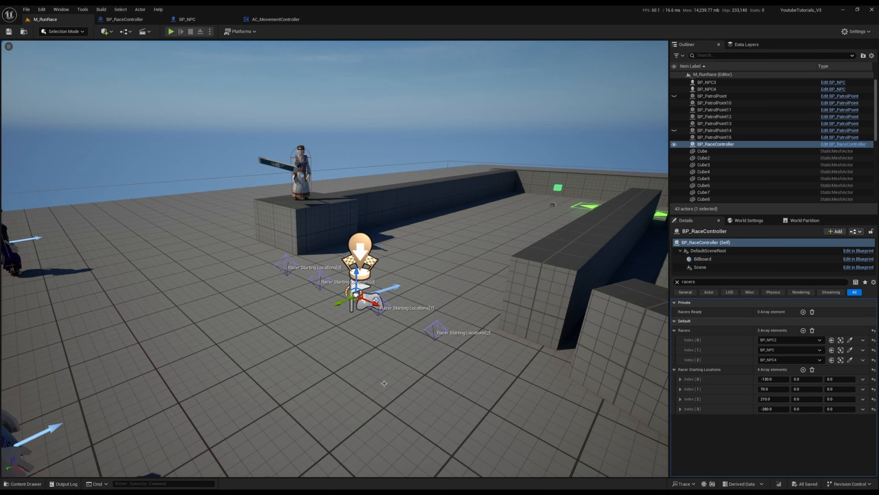
key(w)
mouse_move(375, 380)
right_down()
mouse_move(438, 372)
mouse_move(460, 395)
mouse_move(453, 382)
mouse_move(420, 380)
mouse_move(432, 386)
mouse_move(452, 365)
mouse_move(620, 368)
mouse_move(776, 385)
mouse_move(793, 396)
right_up()
key(s)
key(w)
key(s)
key(a)
key(a)
key(d)
key(w)
key(w)
key(w)
key(a)
key(w)
key(a)
key(s)
right_drag(855, 404, 870, 398)
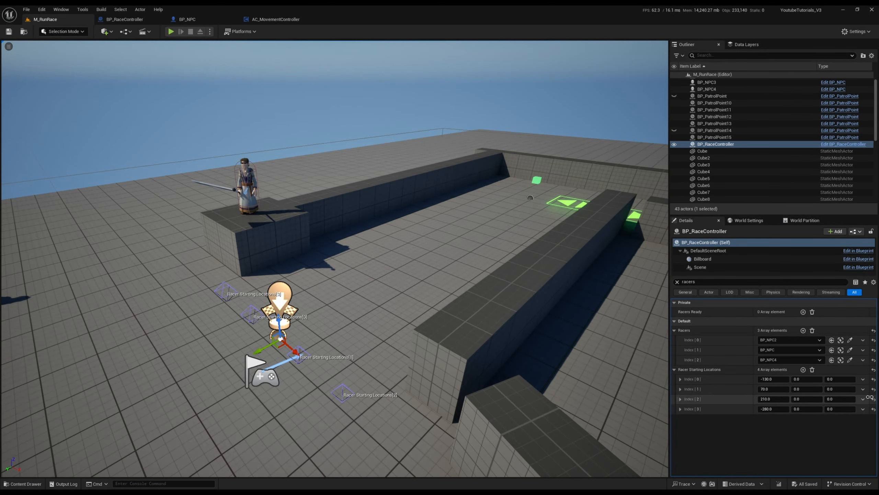